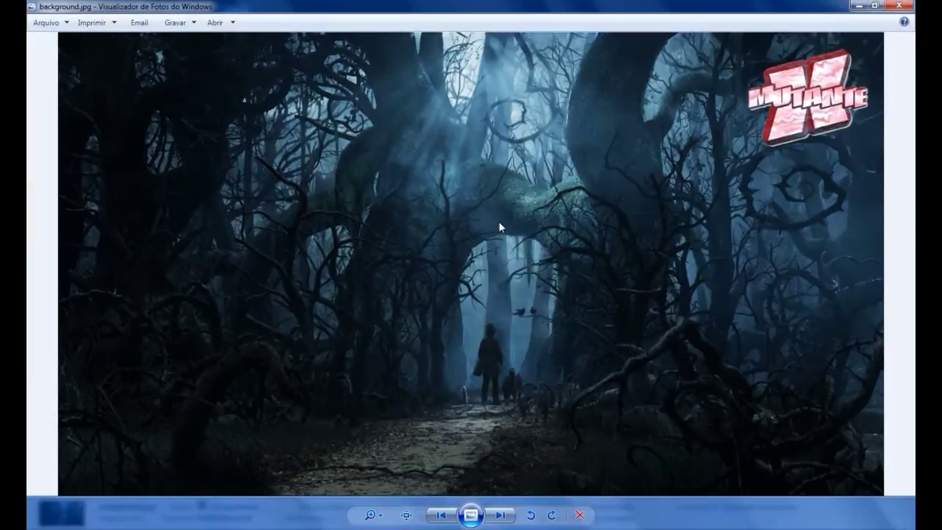
- Close the background.jpg preview and minimize the media player and the Bruxas folder window
{"action": "left_click", "coordinate": [896, 6]}
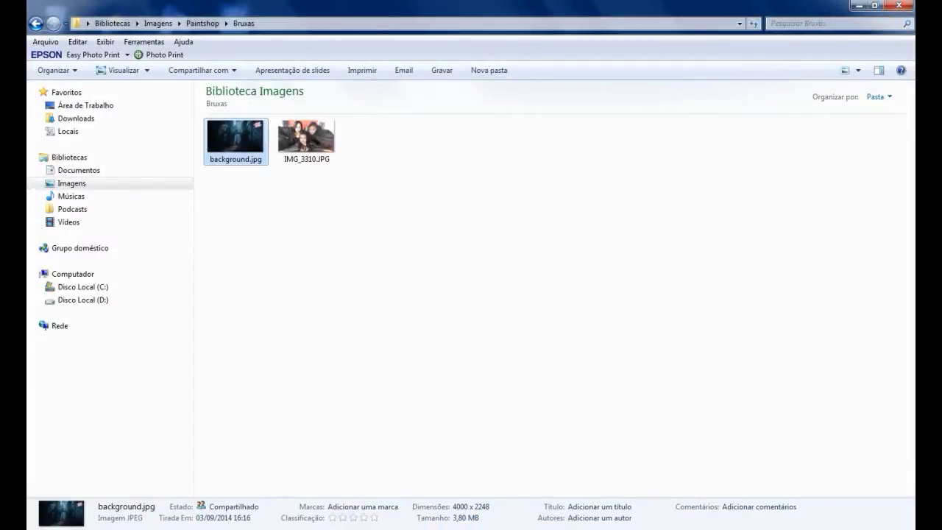
{"action": "left_click", "coordinate": [574, 528]}
{"action": "left_click_drag", "start_coordinate": [382, 120], "coordinate": [356, 119]}
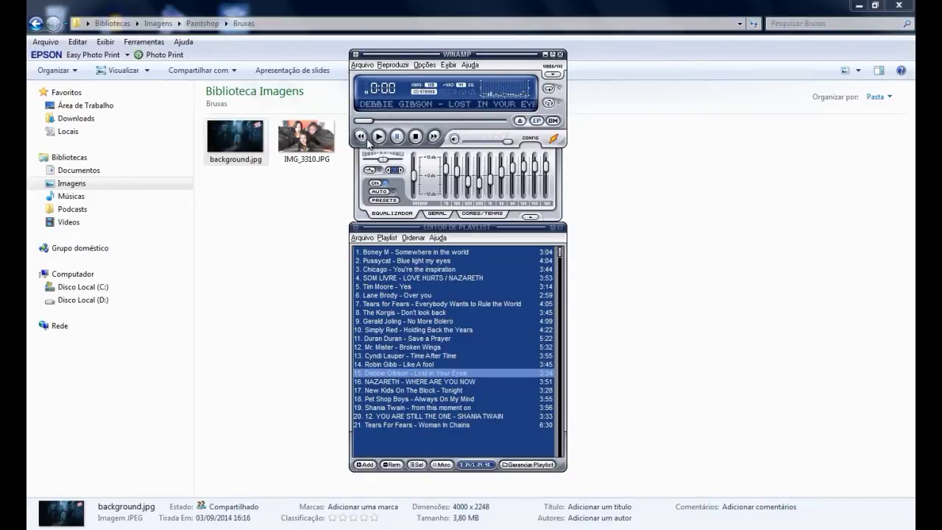
{"action": "left_click", "coordinate": [545, 54]}
{"action": "left_click", "coordinate": [398, 251]}
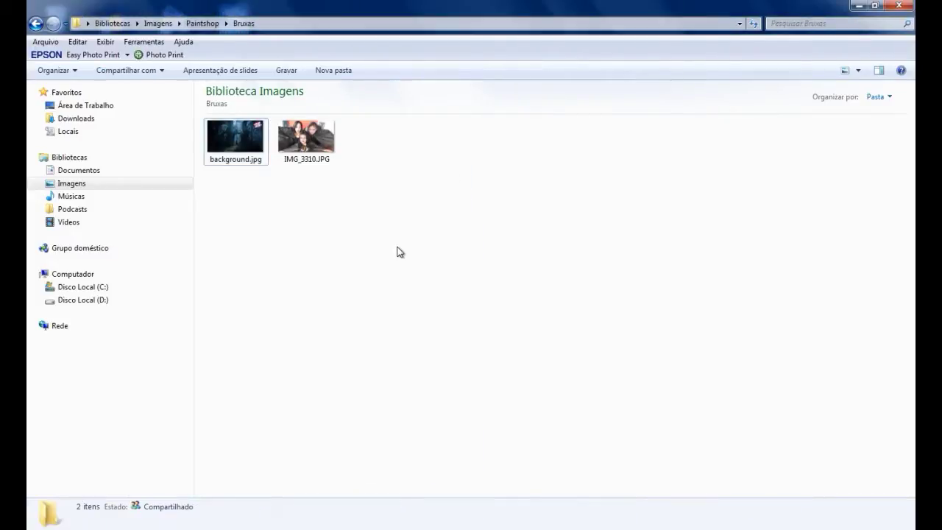
{"action": "left_click", "coordinate": [852, 9]}
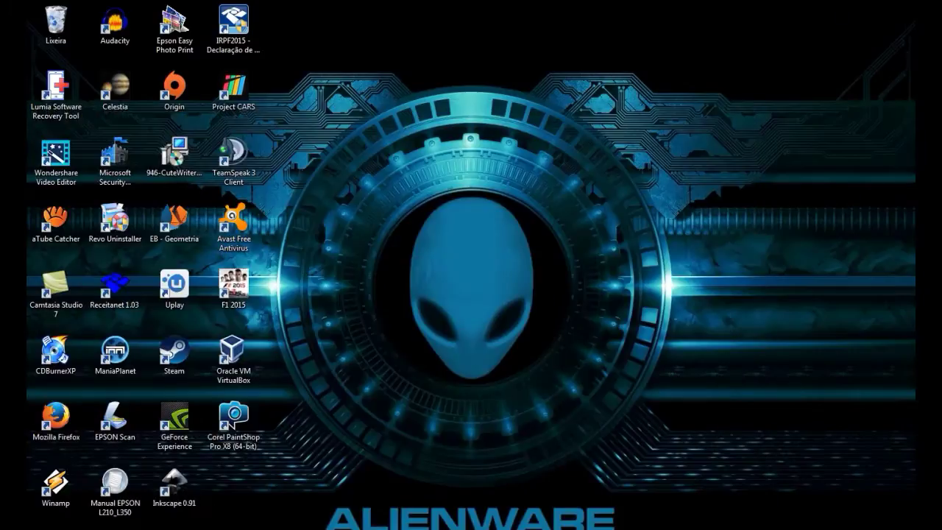
- Open Corel PaintShop Pro X8 and confirm the file format associations as None
{"action": "key", "text": "super"}
{"action": "left_click", "coordinate": [513, 384]}
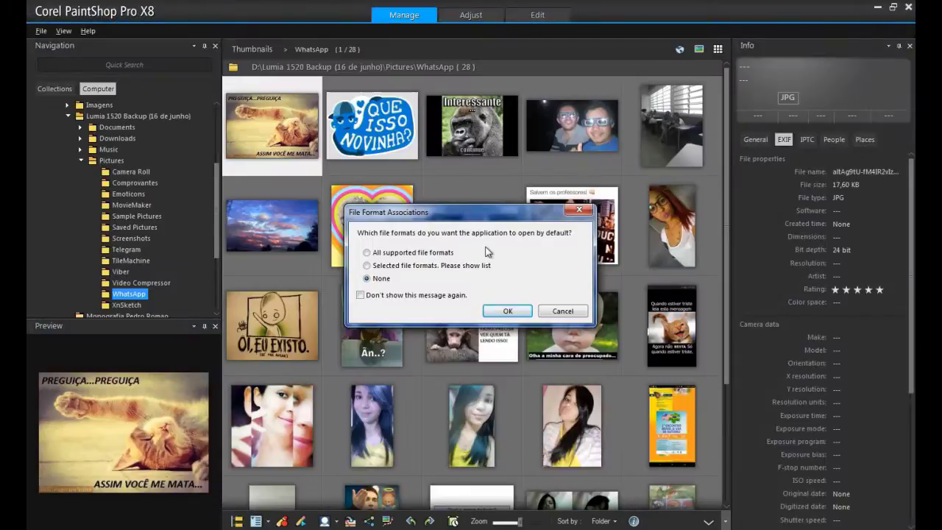
{"action": "left_click", "coordinate": [505, 314]}
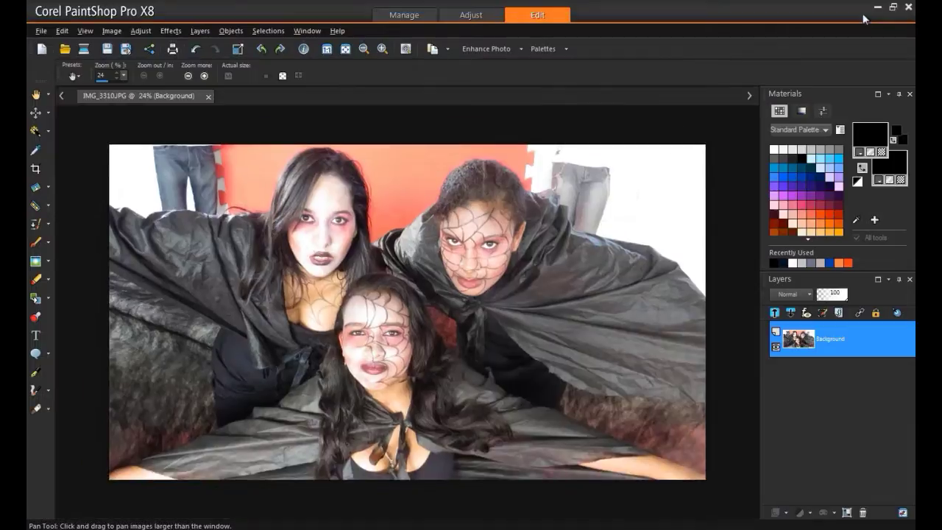
- Select the three women in IMG_3310.JPG with the Smart Selection Brush at size 200 in Add mode with Smart Edge
{"action": "right_click", "coordinate": [772, 335]}
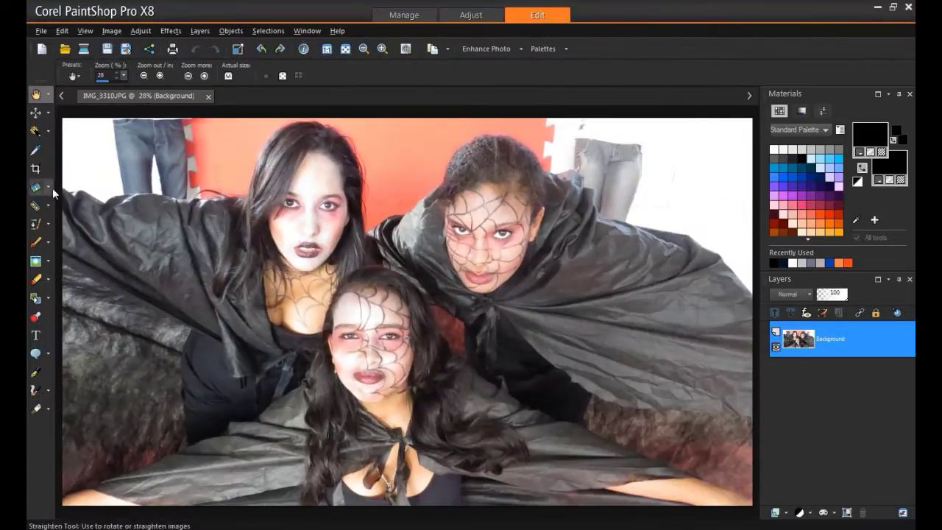
{"action": "left_click", "coordinate": [48, 131]}
{"action": "left_click", "coordinate": [97, 184]}
{"action": "mouse_move", "coordinate": [295, 185]}
{"action": "left_mouse_down"}
{"action": "mouse_move", "coordinate": [329, 211]}
{"action": "mouse_move", "coordinate": [603, 246]}
{"action": "mouse_move", "coordinate": [638, 490]}
{"action": "mouse_move", "coordinate": [619, 458]}
{"action": "mouse_move", "coordinate": [379, 421]}
{"action": "mouse_move", "coordinate": [239, 358]}
{"action": "left_mouse_up"}
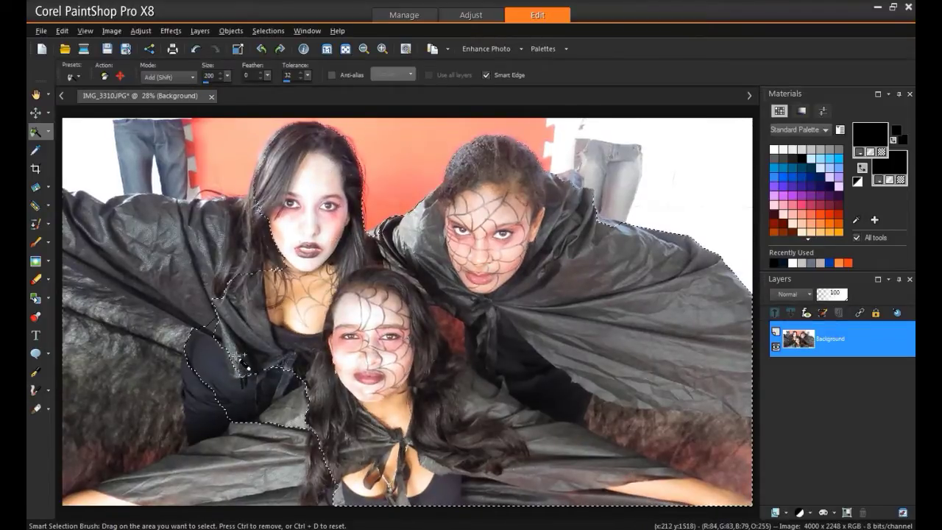
- Refine the selection mask by painting white over the missed hair edges with the Paint Brush
{"action": "scroll", "coordinate": [674, 316], "scroll_direction": "up", "scroll_amount": 1}
{"action": "scroll", "coordinate": [384, 328], "scroll_direction": "up", "scroll_amount": 1}
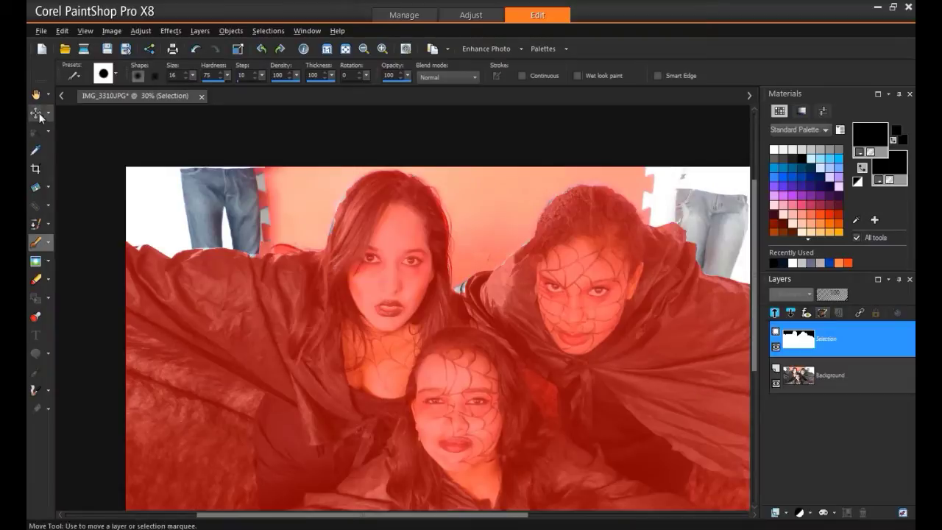
{"action": "scroll", "coordinate": [431, 414], "scroll_direction": "up", "scroll_amount": 5}
{"action": "left_click", "coordinate": [38, 243]}
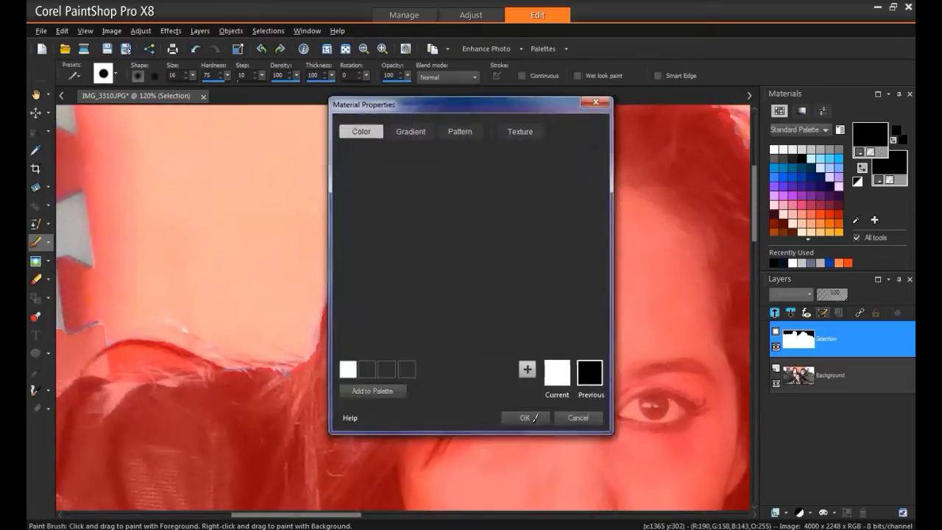
{"action": "left_click", "coordinate": [533, 418]}
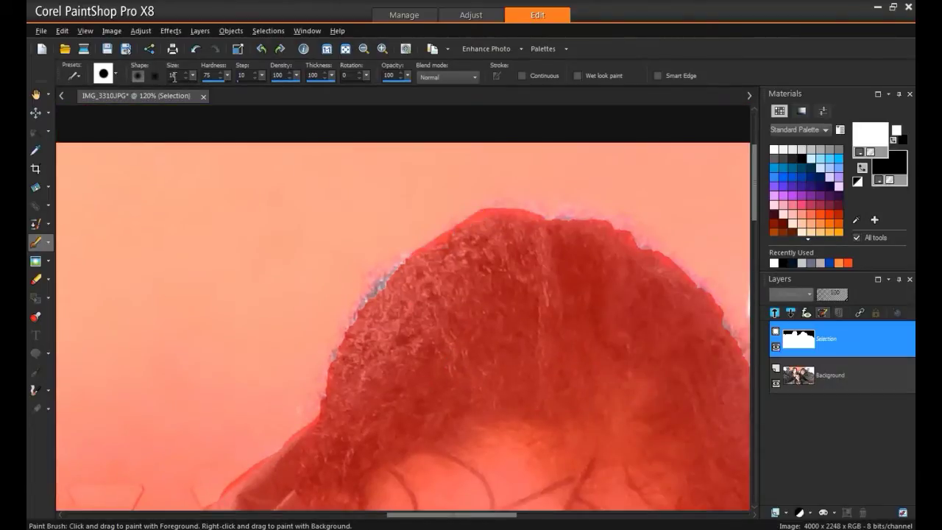
{"action": "left_click_drag", "start_coordinate": [411, 266], "coordinate": [341, 355]}
{"action": "left_click_drag", "start_coordinate": [533, 396], "coordinate": [213, 398]}
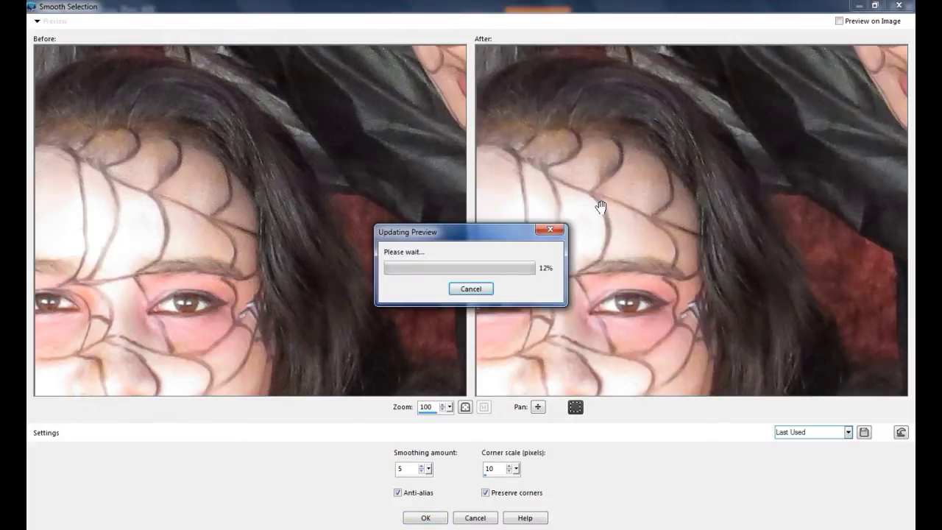
- Smooth the selection with a smoothing amount of 5 and corner scale of 10, and promote it to a layer named Bruxas
{"action": "left_click_drag", "start_coordinate": [396, 367], "coordinate": [747, 243]}
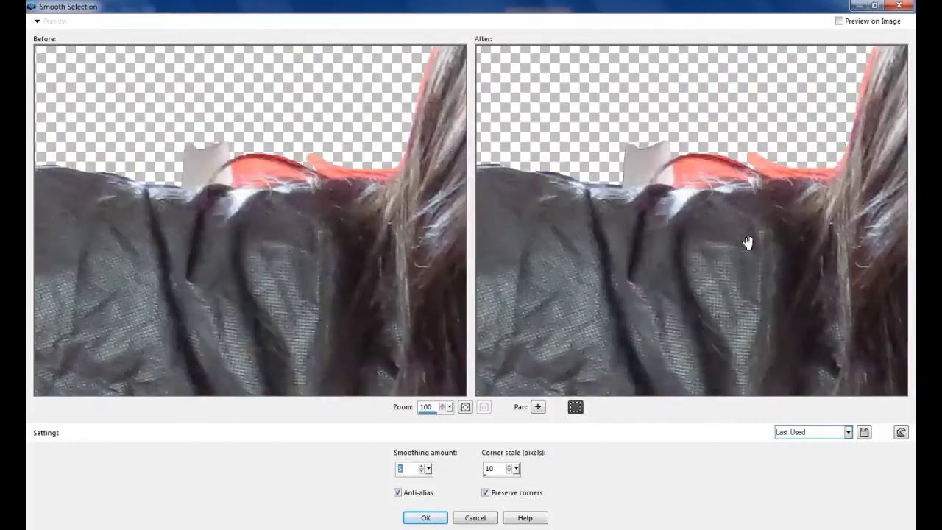
{"action": "left_click", "coordinate": [425, 518]}
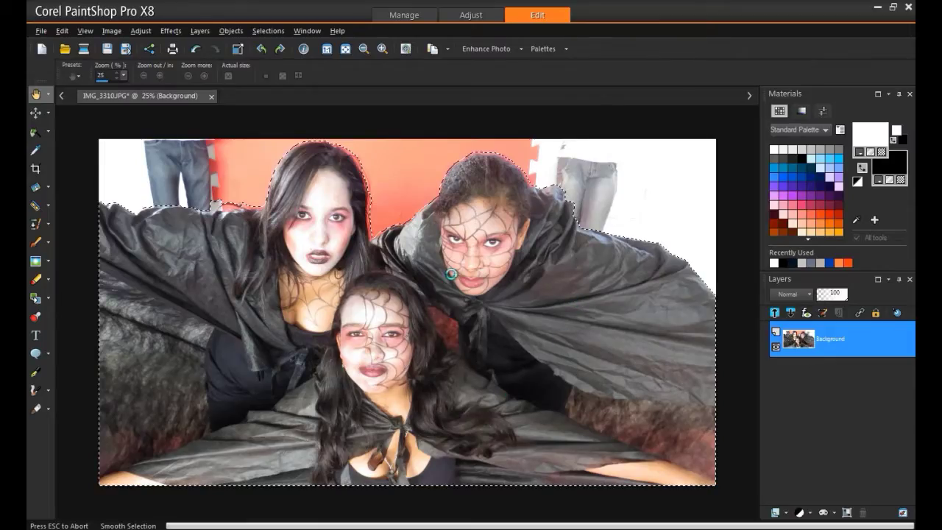
{"action": "right_click", "coordinate": [839, 339]}
{"action": "left_click", "coordinate": [809, 418]}
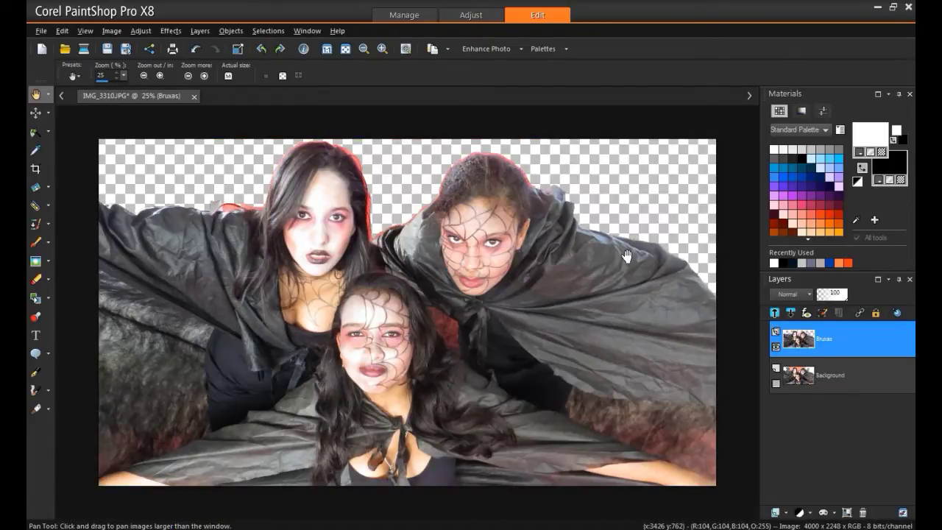
- Erase the grey background remnant above the long-haired woman's shoulder, and set the eraser to size 8 with hardness 50
{"action": "scroll", "coordinate": [231, 331], "scroll_direction": "up", "scroll_amount": 5}
{"action": "scroll", "coordinate": [396, 332], "scroll_direction": "down", "scroll_amount": 4}
{"action": "scroll", "coordinate": [324, 335], "scroll_direction": "up", "scroll_amount": 3}
{"action": "left_click", "coordinate": [36, 280]}
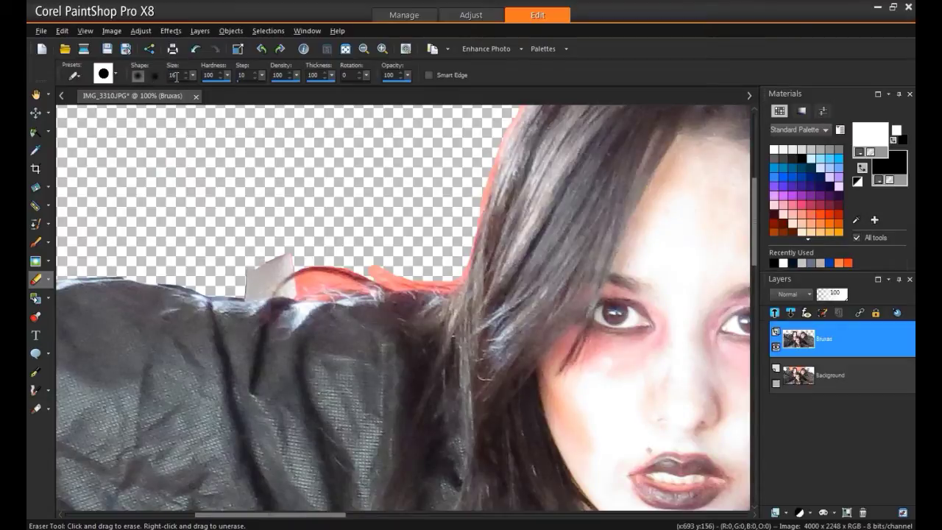
{"action": "left_click_drag", "start_coordinate": [205, 94], "coordinate": [196, 94]}
{"action": "mouse_move", "coordinate": [240, 287]}
{"action": "left_mouse_down"}
{"action": "mouse_move", "coordinate": [780, 283]}
{"action": "mouse_move", "coordinate": [254, 287]}
{"action": "left_mouse_up"}
{"action": "scroll", "coordinate": [260, 283], "scroll_direction": "up", "scroll_amount": 3}
{"action": "type", "text": "16"}
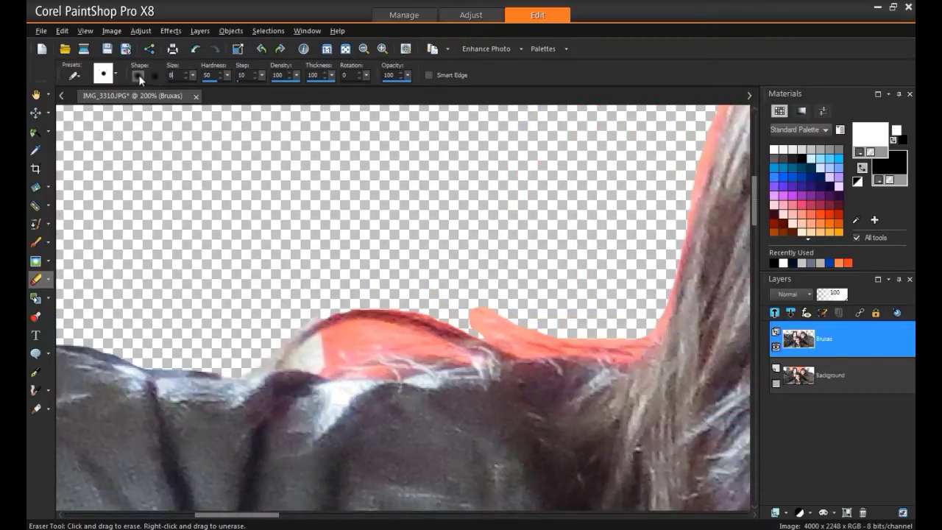
- Delete the red background patches inside the hair loop above the shoulder using the Magic Wand at tolerance 20
{"action": "scroll", "coordinate": [318, 341], "scroll_direction": "down", "scroll_amount": 2}
{"action": "left_click", "coordinate": [36, 131]}
{"action": "left_click", "coordinate": [427, 321]}
{"action": "key", "text": "Delete"}
{"action": "left_click", "coordinate": [458, 328]}
{"action": "key", "text": "Delete"}
{"action": "key", "text": "ctrl+z"}
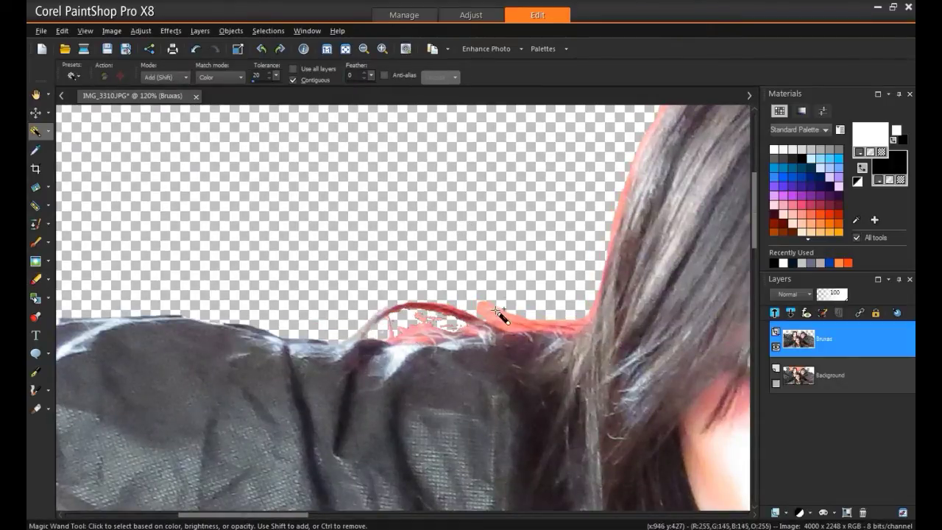
- Erase the orange background remnant along the shoulder between the hair loop and the long hair
{"action": "key", "text": "x"}
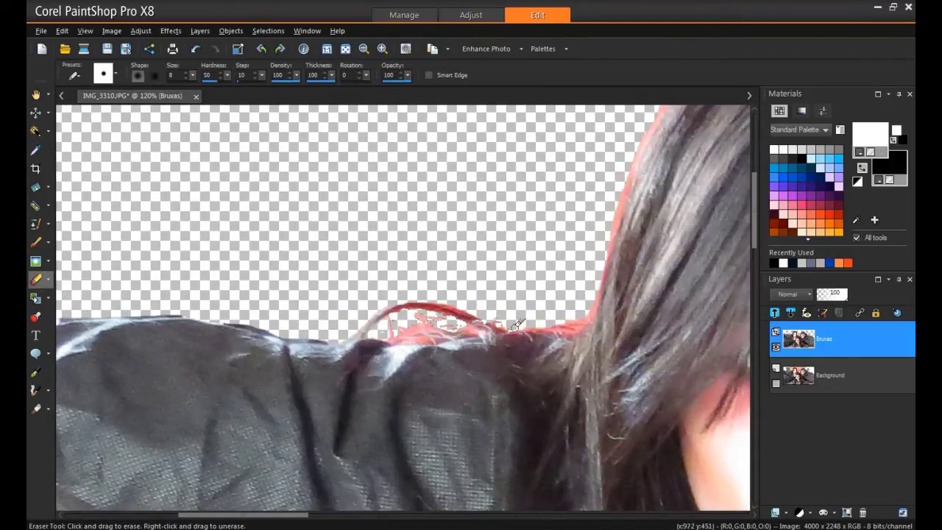
{"action": "scroll", "coordinate": [481, 284], "scroll_direction": "up", "scroll_amount": 2}
{"action": "left_click", "coordinate": [36, 261]}
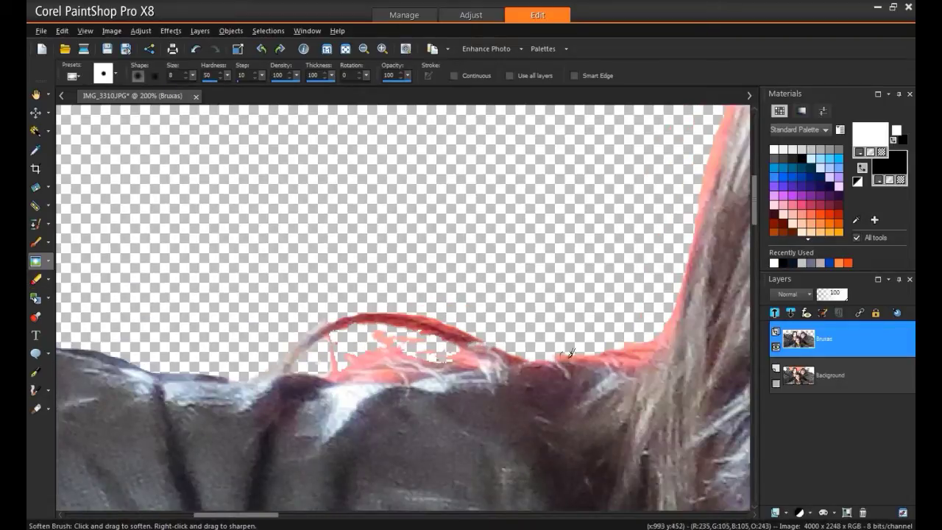
{"action": "scroll", "coordinate": [324, 345], "scroll_direction": "down", "scroll_amount": 5}
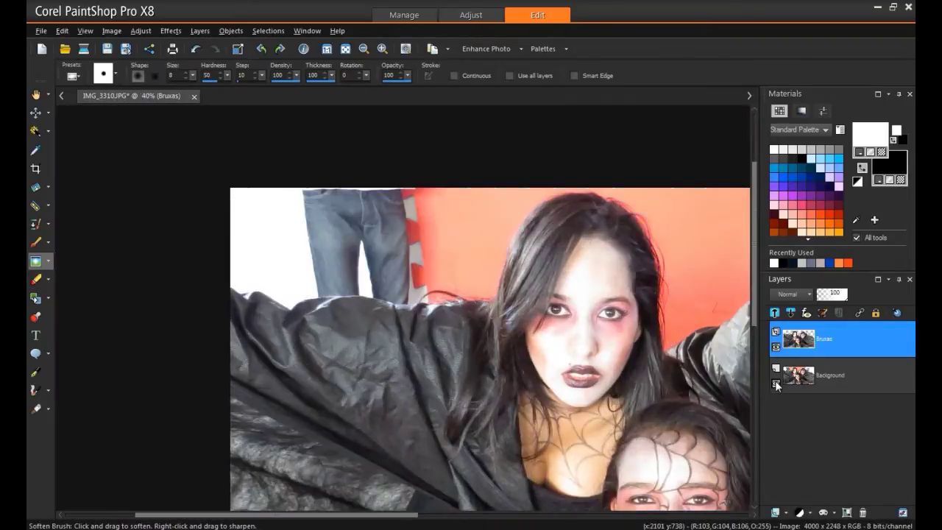
{"action": "scroll", "coordinate": [440, 295], "scroll_direction": "up", "scroll_amount": 5}
{"action": "key", "text": "x"}
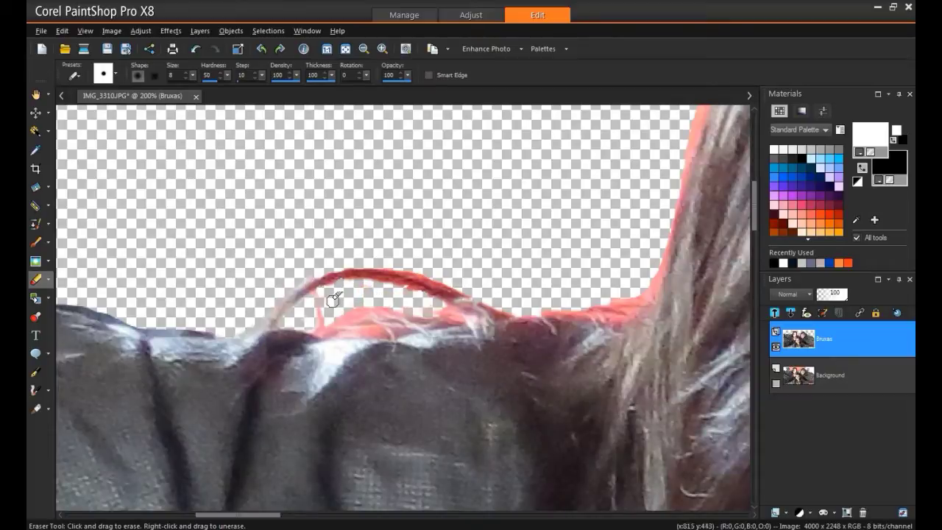
- Remove the red patch beside the woman's crown and erase the red fringe over her hair with a size 16 eraser
{"action": "scroll", "coordinate": [434, 304], "scroll_direction": "down", "scroll_amount": 3}
{"action": "key", "text": "s"}
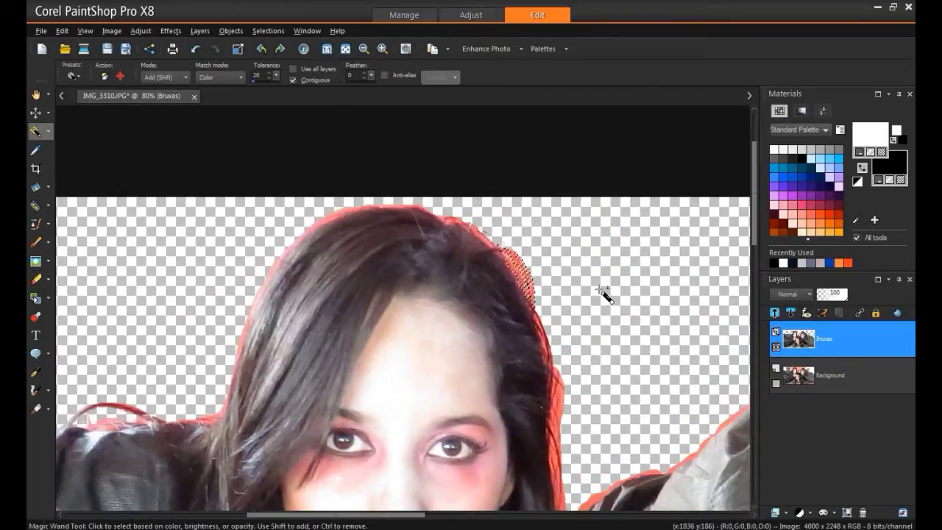
{"action": "left_click", "coordinate": [35, 279]}
{"action": "scroll", "coordinate": [594, 388], "scroll_direction": "up", "scroll_amount": 3}
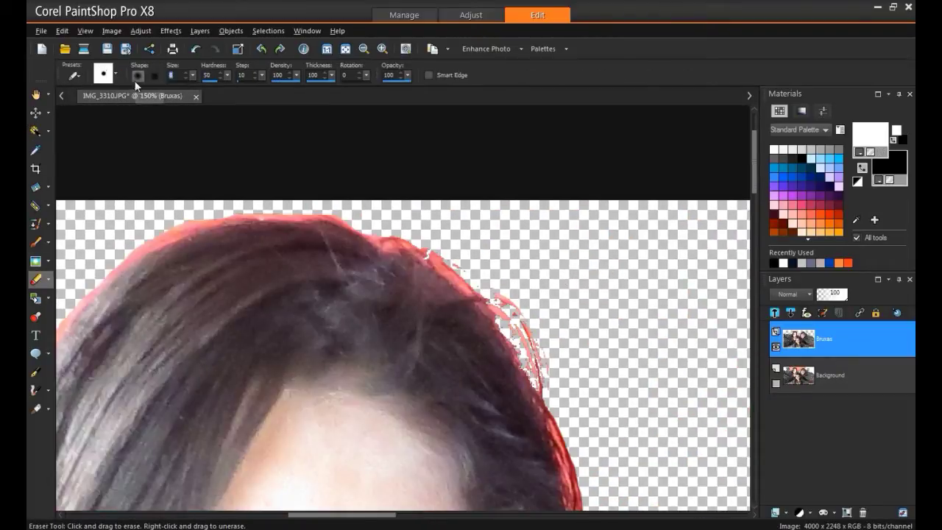
{"action": "mouse_move", "coordinate": [555, 381]}
{"action": "left_mouse_down"}
{"action": "mouse_move", "coordinate": [664, 336]}
{"action": "mouse_move", "coordinate": [688, 370]}
{"action": "left_mouse_up"}
{"action": "left_click_drag", "start_coordinate": [245, 254], "coordinate": [435, 156]}
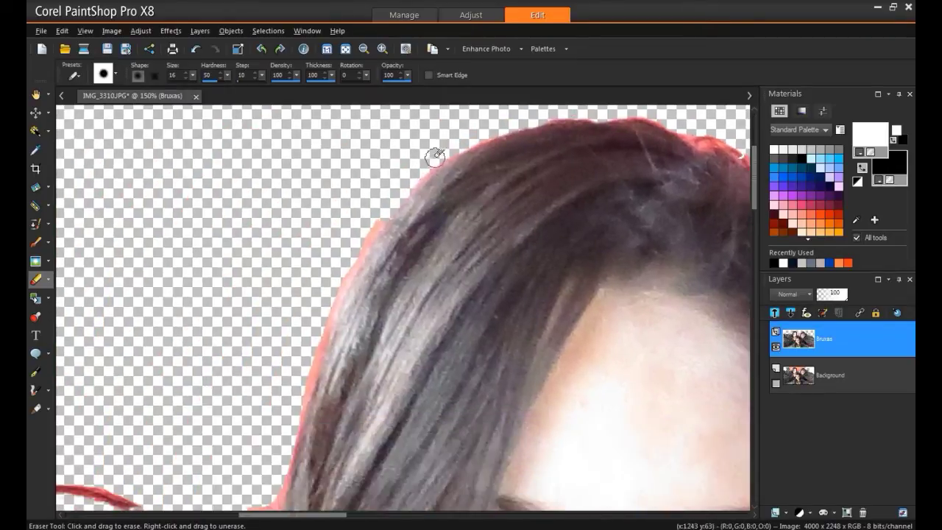
- Erase the red fringe down the side of her hair and the stray hair loop above the shoulder
{"action": "left_click_drag", "start_coordinate": [353, 259], "coordinate": [398, 267]}
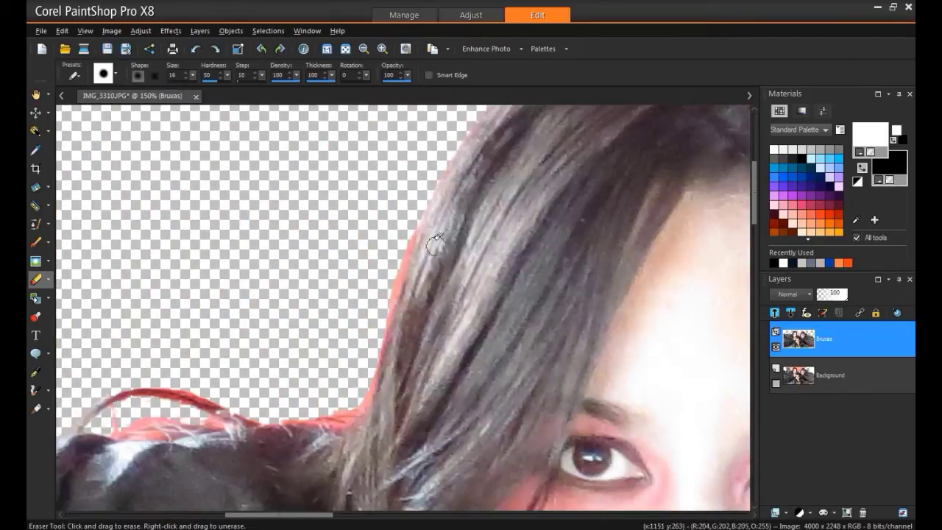
{"action": "left_click_drag", "start_coordinate": [315, 412], "coordinate": [189, 318]}
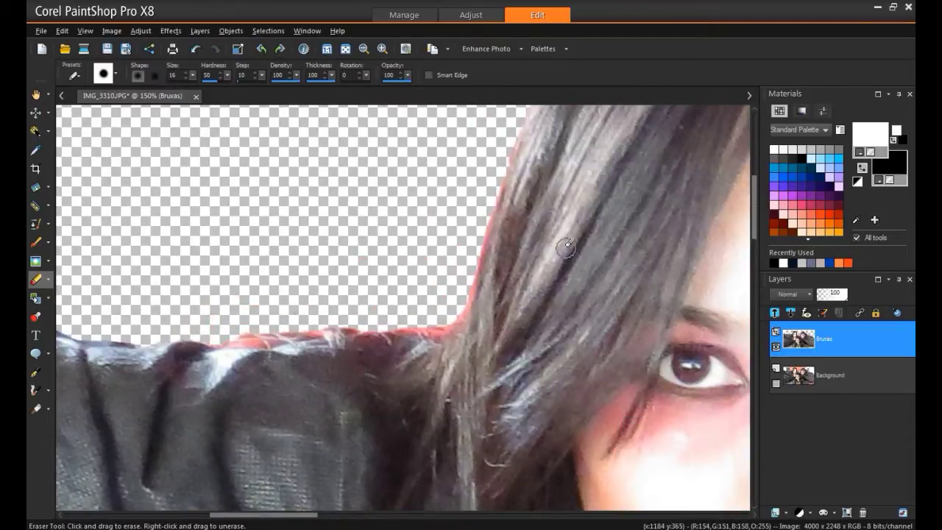
{"action": "left_click_drag", "start_coordinate": [566, 247], "coordinate": [426, 223]}
- Delete the red background areas between the woman's hair and the neighbouring cloak with the Magic Wand, and clear the selection
{"action": "left_click_drag", "start_coordinate": [585, 329], "coordinate": [419, 110]}
{"action": "left_click", "coordinate": [35, 131]}
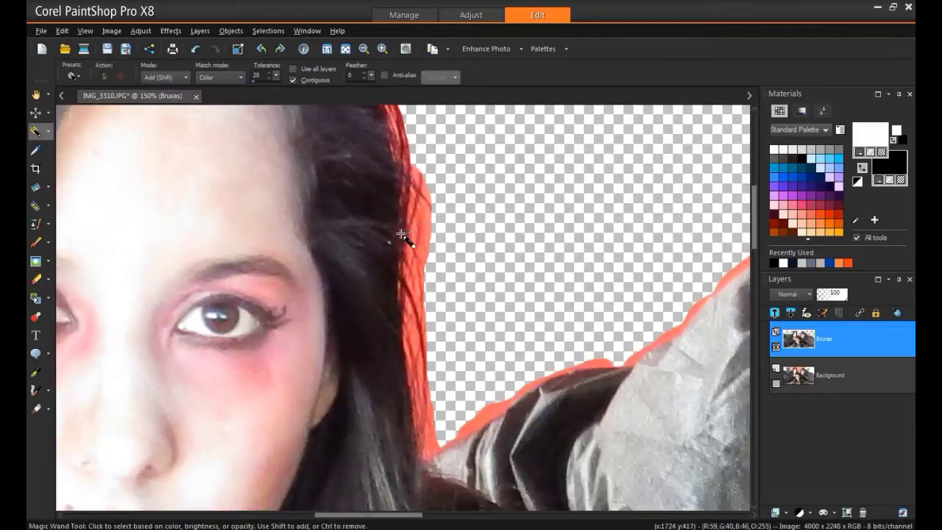
{"action": "key", "text": "Delete"}
{"action": "left_click", "coordinate": [426, 372]}
{"action": "key", "text": "Delete"}
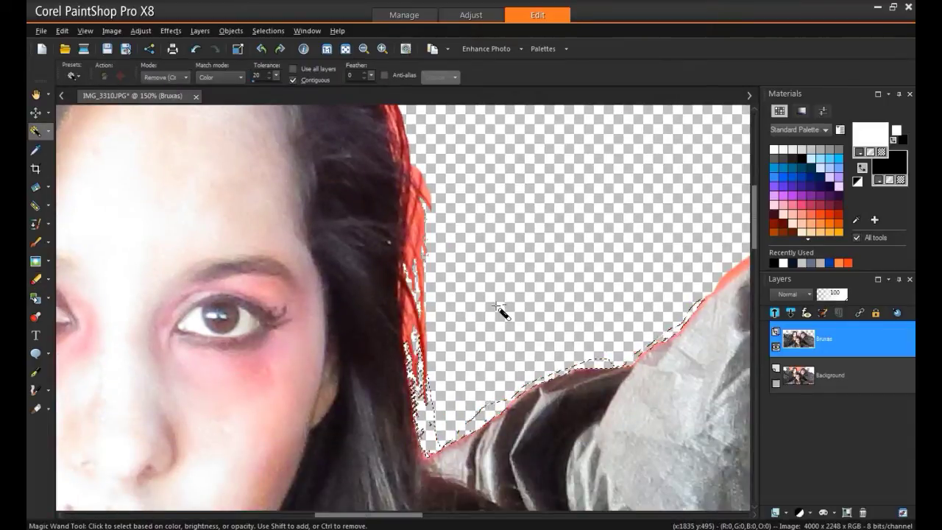
{"action": "key", "text": "ctrl+d"}
{"action": "left_click_drag", "start_coordinate": [501, 310], "coordinate": [528, 384]}
{"action": "left_click", "coordinate": [444, 310]}
{"action": "key", "text": "Delete"}
{"action": "key", "text": "ctrl+d"}
- Erase the red background between the loose hair strands beside her cheek with a size 2 eraser at hardness 50
{"action": "key", "text": "x"}
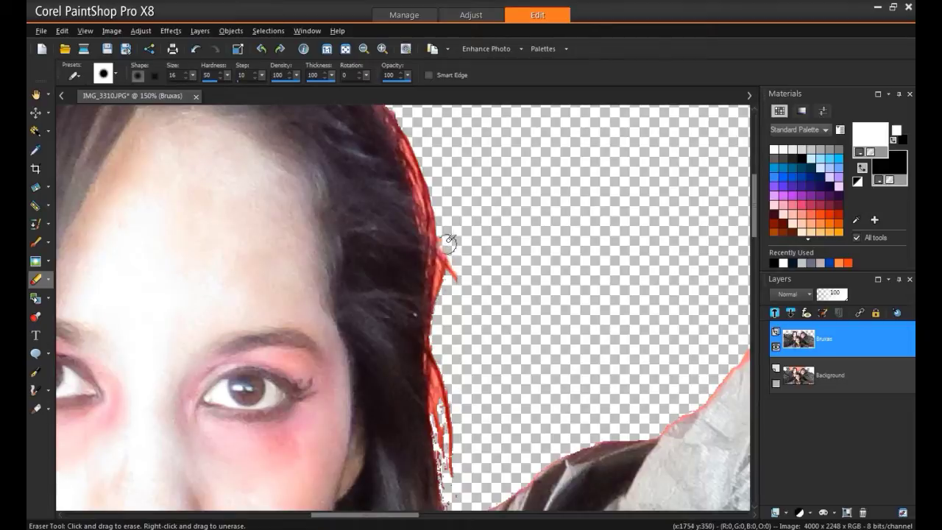
{"action": "scroll", "coordinate": [453, 241], "scroll_direction": "up", "scroll_amount": 4}
{"action": "left_click_drag", "start_coordinate": [351, 315], "coordinate": [358, 215]}
{"action": "left_click_drag", "start_coordinate": [458, 236], "coordinate": [513, 417]}
{"action": "left_click_drag", "start_coordinate": [385, 211], "coordinate": [400, 283]}
{"action": "scroll", "coordinate": [460, 314], "scroll_direction": "up", "scroll_amount": 2}
{"action": "scroll", "coordinate": [391, 367], "scroll_direction": "up", "scroll_amount": 2}
{"action": "left_click_drag", "start_coordinate": [494, 309], "coordinate": [573, 439]}
{"action": "left_click_drag", "start_coordinate": [578, 379], "coordinate": [519, 233]}
{"action": "scroll", "coordinate": [520, 234], "scroll_direction": "down", "scroll_amount": 5}
{"action": "scroll", "coordinate": [548, 386], "scroll_direction": "up", "scroll_amount": 4}
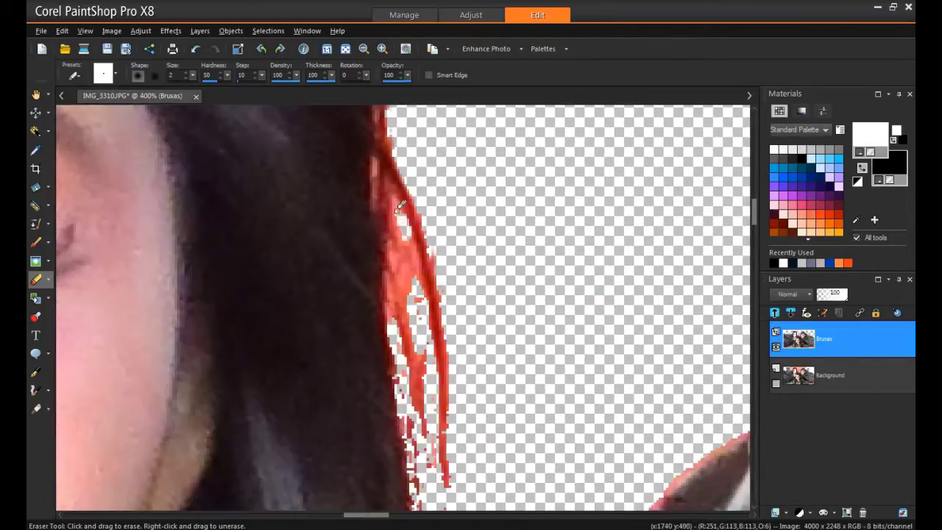
- Soften the red loose strands along the hair edge with the Soft Brush at size 16
{"action": "left_click", "coordinate": [48, 261]}
{"action": "left_click", "coordinate": [95, 347]}
{"action": "left_click_drag", "start_coordinate": [179, 75], "coordinate": [156, 79]}
{"action": "type", "text": "16"}
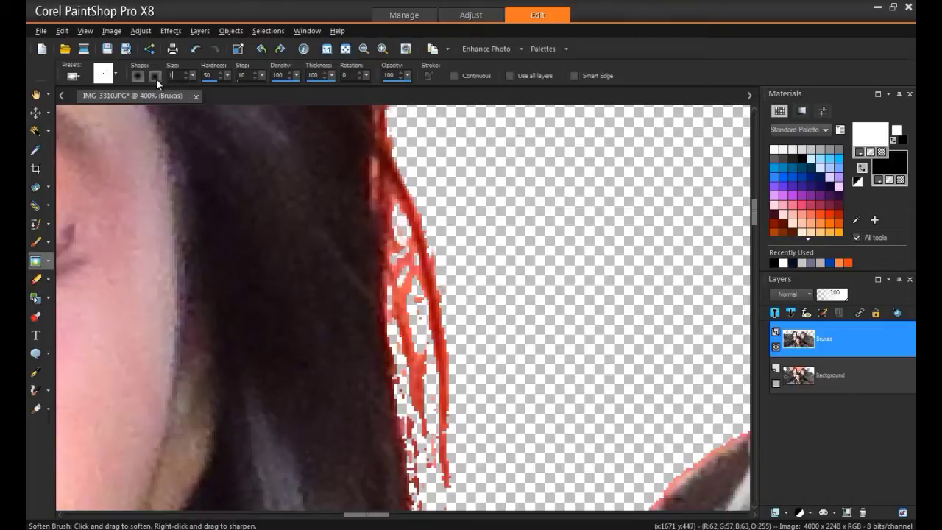
{"action": "left_click_drag", "start_coordinate": [578, 366], "coordinate": [577, 269]}
{"action": "left_click_drag", "start_coordinate": [434, 192], "coordinate": [461, 377]}
{"action": "left_click_drag", "start_coordinate": [442, 264], "coordinate": [451, 343]}
{"action": "left_click_drag", "start_coordinate": [434, 198], "coordinate": [460, 412]}
{"action": "left_click_drag", "start_coordinate": [442, 176], "coordinate": [467, 390]}
{"action": "left_click_drag", "start_coordinate": [468, 442], "coordinate": [413, 217]}
{"action": "mouse_move", "coordinate": [397, 165]}
{"action": "left_mouse_down"}
{"action": "mouse_move", "coordinate": [471, 355]}
{"action": "mouse_move", "coordinate": [471, 416]}
{"action": "left_mouse_up"}
{"action": "left_click_drag", "start_coordinate": [431, 349], "coordinate": [478, 390]}
- Sample the hair colour for the Change to Target brush in Color mode, and try recolouring the red fringe beside the forehead
{"action": "left_click", "coordinate": [37, 95]}
{"action": "scroll", "coordinate": [482, 243], "scroll_direction": "down", "scroll_amount": 6}
{"action": "scroll", "coordinate": [572, 319], "scroll_direction": "down", "scroll_amount": 1}
{"action": "left_click_drag", "start_coordinate": [557, 309], "coordinate": [618, 267]}
{"action": "scroll", "coordinate": [546, 318], "scroll_direction": "up", "scroll_amount": 3}
{"action": "left_click", "coordinate": [49, 261]}
{"action": "left_click", "coordinate": [103, 487]}
{"action": "left_click", "coordinate": [446, 290], "text": "ctrl"}
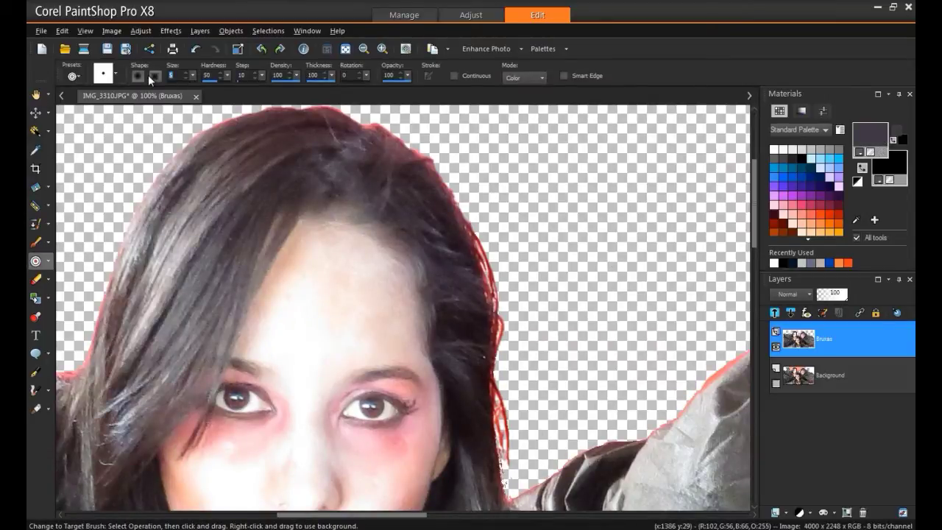
{"action": "type", "text": "32"}
{"action": "left_click_drag", "start_coordinate": [470, 232], "coordinate": [500, 312]}
{"action": "key", "text": "ctrl+z"}
- Recolour the red loose strands beside the cheek with a darker sampled hair colour, using the Change to Target brush at size 16
{"action": "scroll", "coordinate": [564, 285], "scroll_direction": "up", "scroll_amount": 1}
{"action": "left_click_drag", "start_coordinate": [556, 344], "coordinate": [590, 120]}
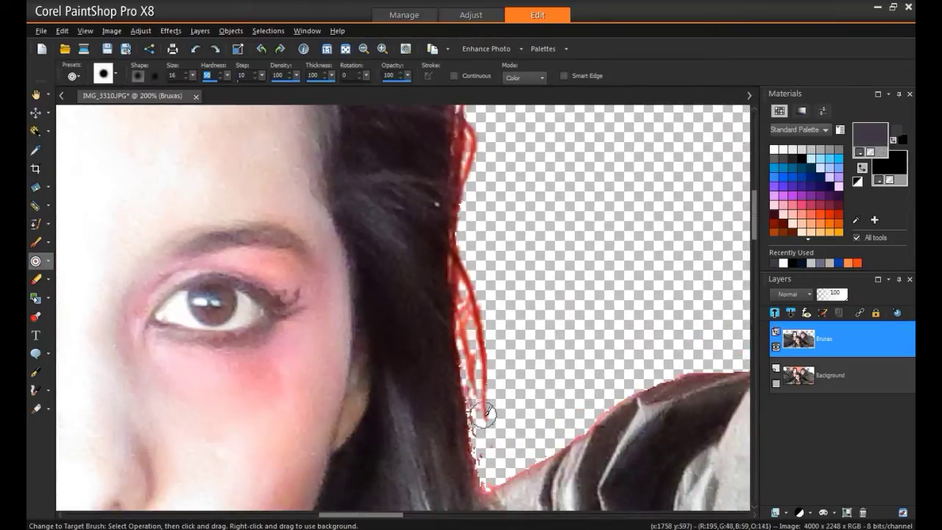
{"action": "left_click", "coordinate": [409, 270], "text": "ctrl"}
{"action": "left_click_drag", "start_coordinate": [476, 413], "coordinate": [480, 306]}
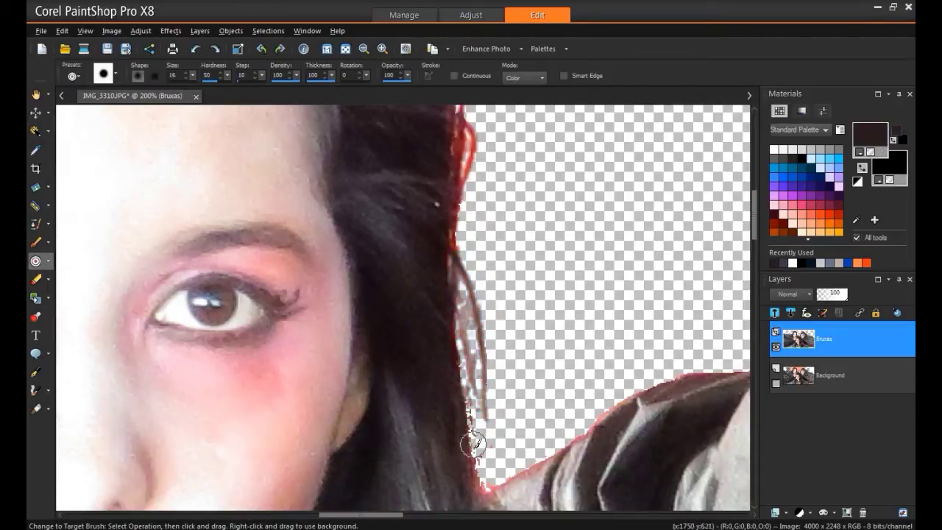
- Recolour the red fringe around the top and sides of the first woman's hair with the size 16 Change to Target brush in Color mode
{"action": "scroll", "coordinate": [473, 444], "scroll_direction": "up", "scroll_amount": 8}
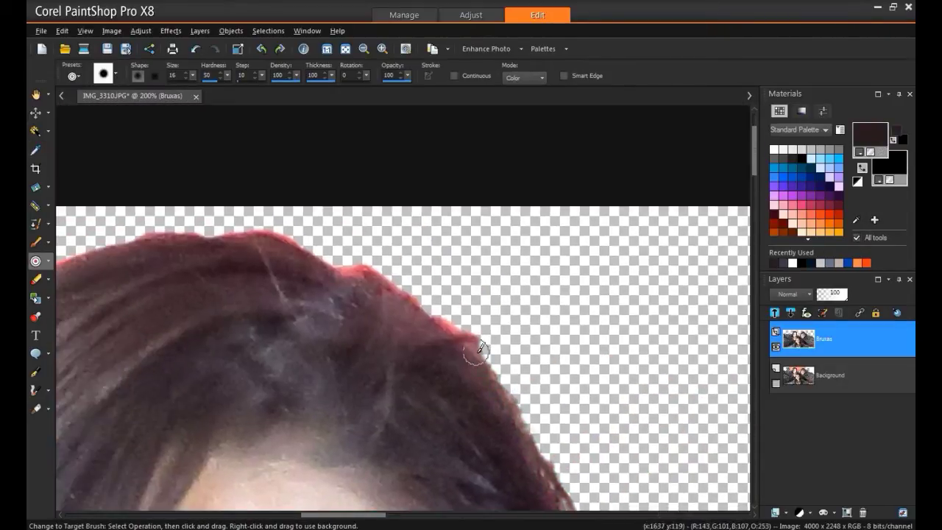
{"action": "left_click_drag", "start_coordinate": [476, 352], "coordinate": [355, 267]}
{"action": "left_click_drag", "start_coordinate": [361, 257], "coordinate": [582, 351]}
{"action": "left_click_drag", "start_coordinate": [350, 412], "coordinate": [618, 213]}
{"action": "mouse_move", "coordinate": [467, 199]}
{"action": "left_mouse_down"}
{"action": "mouse_move", "coordinate": [356, 353]}
{"action": "mouse_move", "coordinate": [378, 169]}
{"action": "left_mouse_up"}
{"action": "mouse_move", "coordinate": [384, 187]}
{"action": "left_mouse_down"}
{"action": "mouse_move", "coordinate": [315, 381]}
{"action": "mouse_move", "coordinate": [441, 162]}
{"action": "left_mouse_up"}
{"action": "mouse_move", "coordinate": [499, 181]}
{"action": "left_mouse_down"}
{"action": "mouse_move", "coordinate": [310, 246]}
{"action": "mouse_move", "coordinate": [93, 266]}
{"action": "left_mouse_up"}
{"action": "scroll", "coordinate": [597, 267], "scroll_direction": "down", "scroll_amount": 4}
{"action": "scroll", "coordinate": [598, 267], "scroll_direction": "down", "scroll_amount": 1}
{"action": "left_click_drag", "start_coordinate": [598, 267], "coordinate": [346, 291]}
{"action": "scroll", "coordinate": [356, 265], "scroll_direction": "up", "scroll_amount": 7}
- Darken the hair edge beside the first woman's forehead with the Lighten/Darken brush at size 16 and opacity 25
{"action": "left_click", "coordinate": [49, 261]}
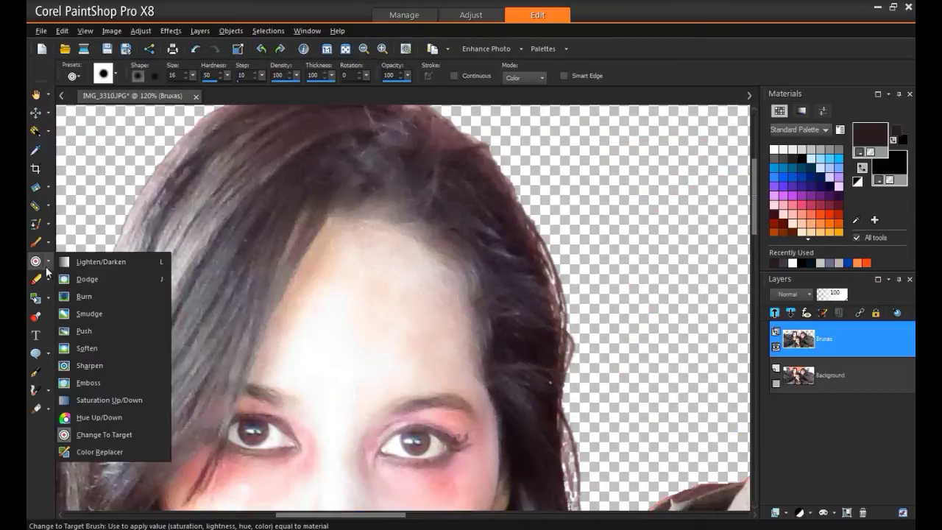
{"action": "left_click", "coordinate": [100, 262]}
{"action": "left_click_drag", "start_coordinate": [395, 76], "coordinate": [349, 77]}
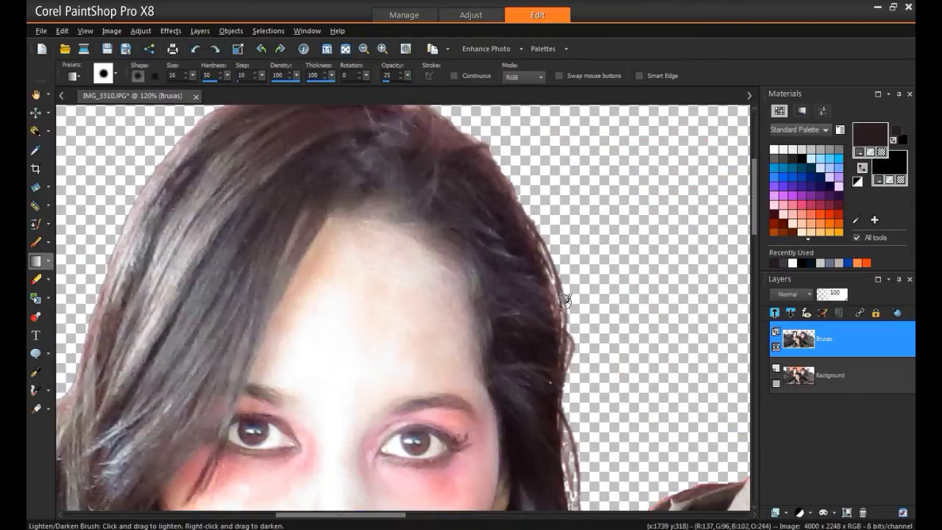
{"action": "left_click_drag", "start_coordinate": [566, 361], "coordinate": [490, 213]}
- Soften part of the first woman's hair edge with the Soften brush, and darken its outer edge with the Lighten/Darken brush
{"action": "left_click", "coordinate": [49, 261]}
{"action": "left_click", "coordinate": [101, 349]}
{"action": "left_click_drag", "start_coordinate": [495, 353], "coordinate": [507, 403]}
{"action": "left_click", "coordinate": [49, 262]}
{"action": "left_click", "coordinate": [101, 262]}
{"action": "scroll", "coordinate": [495, 382], "scroll_direction": "up", "scroll_amount": 3}
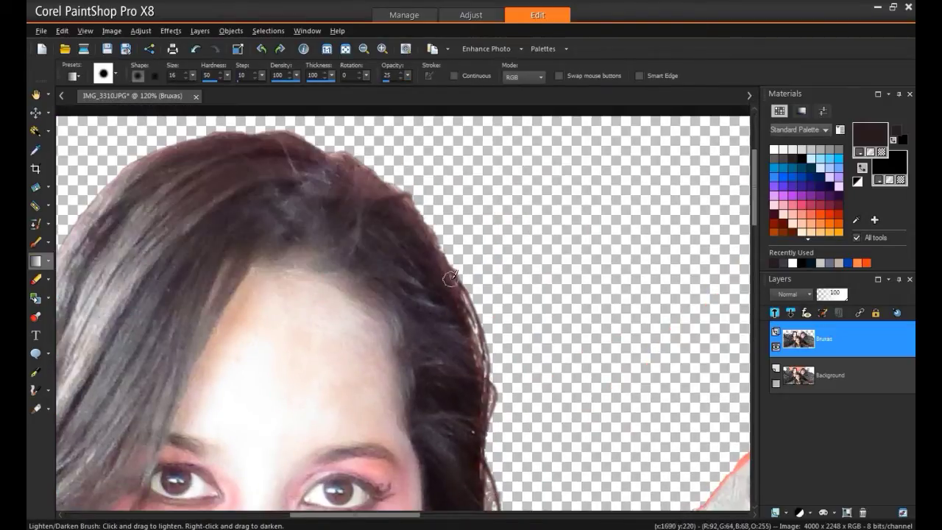
{"action": "left_click_drag", "start_coordinate": [254, 233], "coordinate": [502, 234]}
- Save the image as the PaintShop Pro project file Projeto principal.pspimage
{"action": "left_click", "coordinate": [36, 95]}
{"action": "scroll", "coordinate": [450, 272], "scroll_direction": "down", "scroll_amount": 2}
{"action": "left_click", "coordinate": [106, 49]}
{"action": "left_click", "coordinate": [410, 423]}
{"action": "left_click", "coordinate": [412, 222]}
{"action": "key", "text": "Return"}
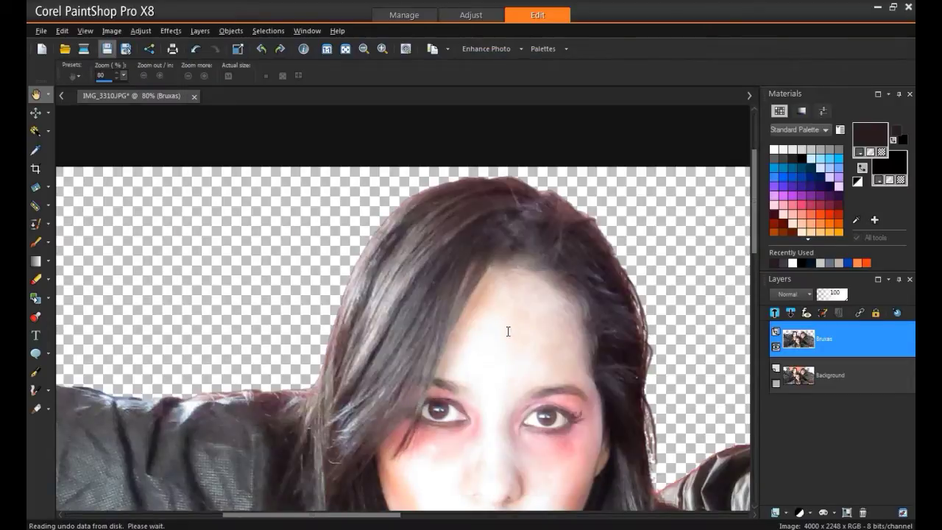
- Select the transparent area between the first and second women with the Magic Wand at tolerance 20, matching by color
{"action": "left_click_drag", "start_coordinate": [425, 375], "coordinate": [202, 231]}
{"action": "scroll", "coordinate": [494, 309], "scroll_direction": "down", "scroll_amount": 6}
{"action": "scroll", "coordinate": [507, 290], "scroll_direction": "up", "scroll_amount": 6}
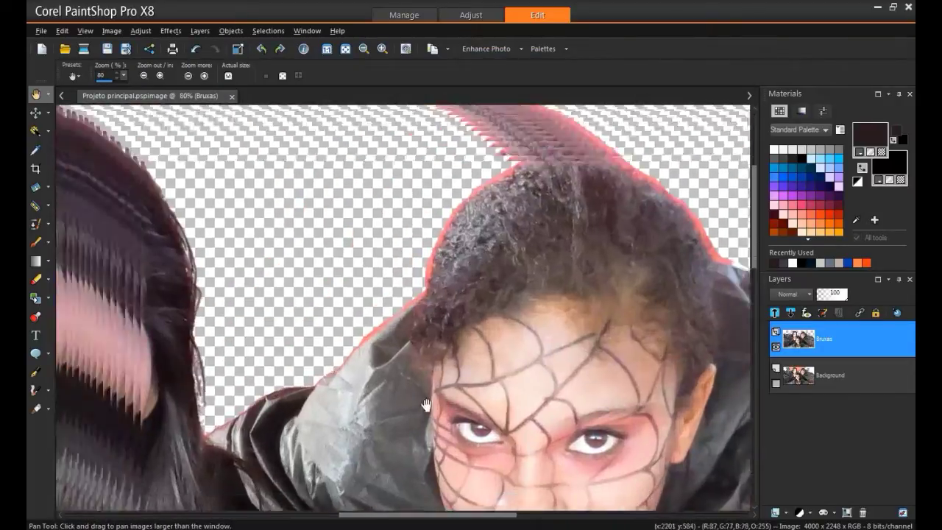
{"action": "left_click", "coordinate": [35, 131]}
{"action": "left_click", "coordinate": [524, 219]}
{"action": "left_click_drag", "start_coordinate": [332, 361], "coordinate": [503, 249]}
{"action": "left_click_drag", "start_coordinate": [414, 376], "coordinate": [507, 289]}
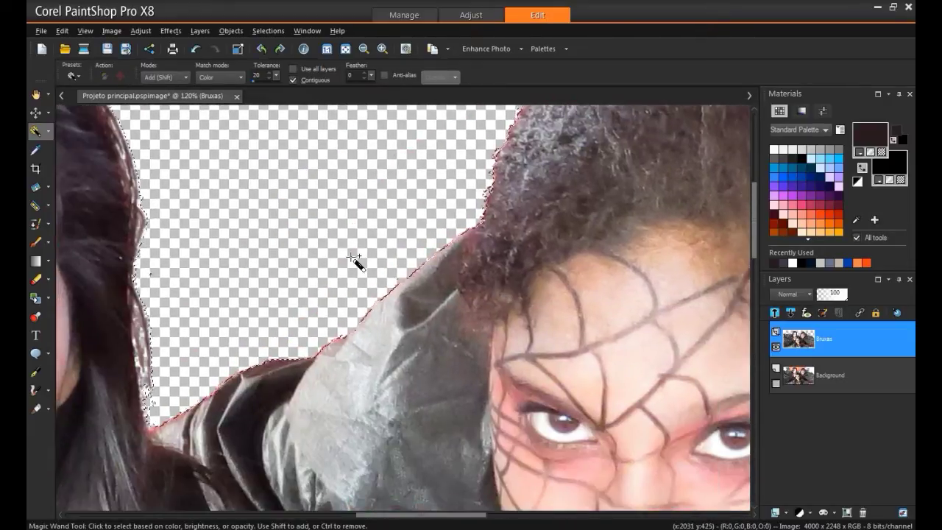
{"action": "scroll", "coordinate": [378, 273], "scroll_direction": "down", "scroll_amount": 2}
{"action": "scroll", "coordinate": [378, 273], "scroll_direction": "up", "scroll_amount": 4}
- Erase the leftover red background around the top of the second woman's curly hair with a size 16 eraser at hardness 50
{"action": "left_click", "coordinate": [35, 279]}
{"action": "left_click", "coordinate": [185, 73]}
{"action": "mouse_move", "coordinate": [619, 290]}
{"action": "left_mouse_down"}
{"action": "mouse_move", "coordinate": [571, 263]}
{"action": "mouse_move", "coordinate": [339, 194]}
{"action": "left_mouse_up"}
{"action": "left_click_drag", "start_coordinate": [297, 163], "coordinate": [344, 255]}
{"action": "mouse_move", "coordinate": [347, 186]}
{"action": "left_mouse_down"}
{"action": "mouse_move", "coordinate": [510, 393]}
{"action": "mouse_move", "coordinate": [336, 168]}
{"action": "mouse_move", "coordinate": [572, 430]}
{"action": "left_mouse_up"}
{"action": "left_click_drag", "start_coordinate": [334, 262], "coordinate": [324, 246]}
{"action": "mouse_move", "coordinate": [243, 247]}
{"action": "left_mouse_down"}
{"action": "mouse_move", "coordinate": [464, 318]}
{"action": "mouse_move", "coordinate": [595, 258]}
{"action": "left_mouse_up"}
{"action": "left_click_drag", "start_coordinate": [402, 310], "coordinate": [518, 162]}
{"action": "left_click_drag", "start_coordinate": [340, 412], "coordinate": [406, 206]}
{"action": "left_click_drag", "start_coordinate": [607, 250], "coordinate": [397, 483]}
- Show the Background layer to compare the curly hair outline with the original, hide it again and reselect the Bruxas layer
{"action": "left_click", "coordinate": [775, 383]}
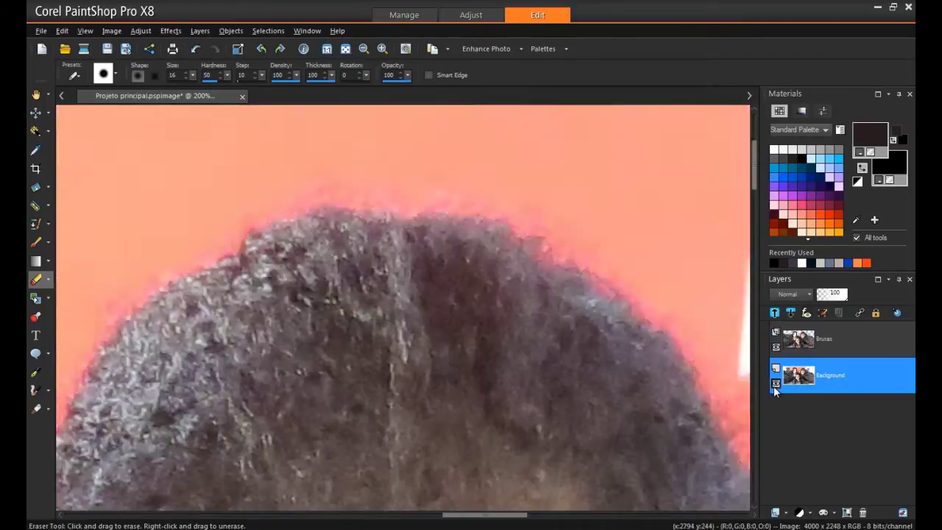
{"action": "left_click", "coordinate": [776, 383]}
{"action": "left_click", "coordinate": [824, 338]}
- Soften the second woman's hair outline and the adjoining grey cape edge with the Soften brush at size 16
{"action": "left_click", "coordinate": [48, 260]}
{"action": "left_click", "coordinate": [111, 348]}
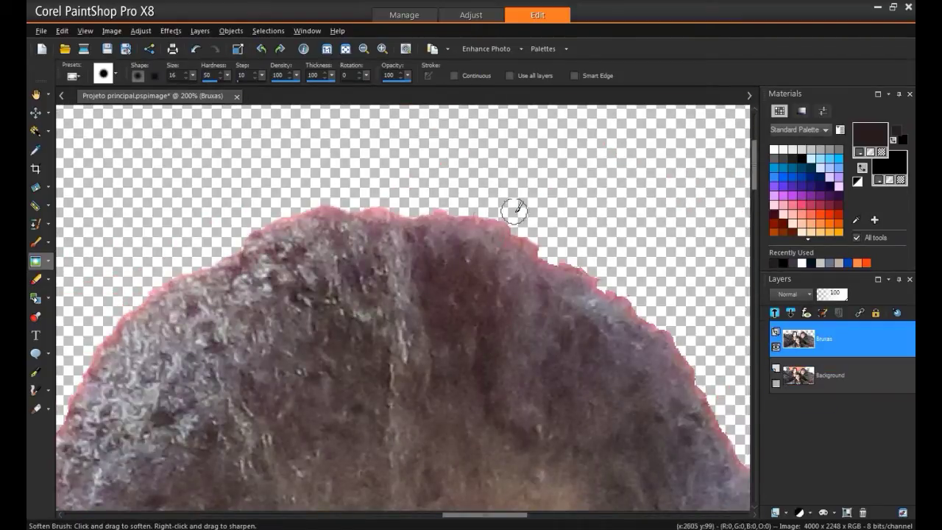
{"action": "left_click_drag", "start_coordinate": [676, 337], "coordinate": [462, 250]}
{"action": "left_click_drag", "start_coordinate": [166, 301], "coordinate": [666, 169]}
{"action": "left_click_drag", "start_coordinate": [325, 257], "coordinate": [347, 194]}
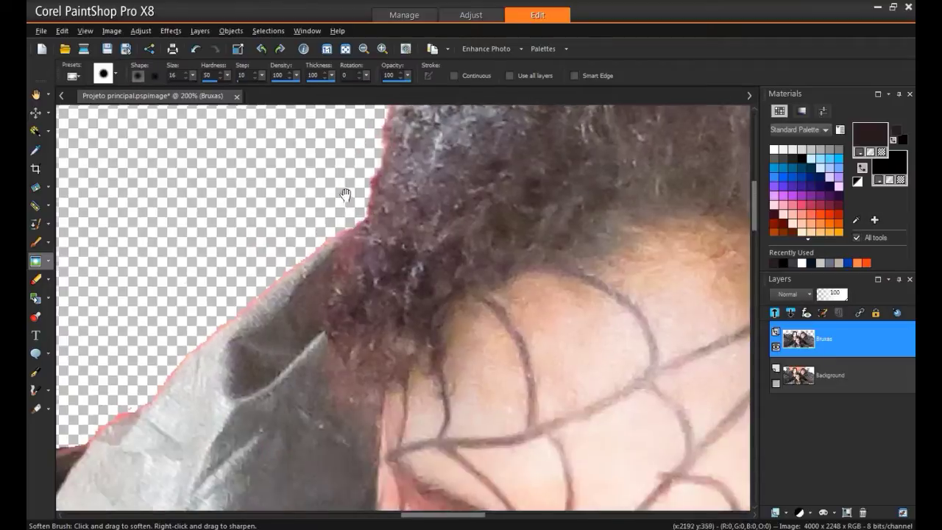
{"action": "left_click_drag", "start_coordinate": [471, 184], "coordinate": [155, 434]}
- Sample a brown hair colour and recolour the red fringe beside the second woman's hair with the Change to Target brush in Color mode
{"action": "left_click", "coordinate": [49, 263]}
{"action": "left_click", "coordinate": [104, 434]}
{"action": "left_click", "coordinate": [36, 150]}
{"action": "left_click", "coordinate": [324, 193]}
{"action": "left_click", "coordinate": [35, 261]}
{"action": "mouse_move", "coordinate": [434, 172]}
{"action": "left_mouse_down"}
{"action": "mouse_move", "coordinate": [380, 162]}
{"action": "mouse_move", "coordinate": [254, 193]}
{"action": "left_mouse_up"}
{"action": "left_click_drag", "start_coordinate": [221, 221], "coordinate": [386, 221]}
{"action": "left_click_drag", "start_coordinate": [279, 336], "coordinate": [352, 214]}
{"action": "left_click_drag", "start_coordinate": [283, 293], "coordinate": [270, 376]}
- Recolour the remaining red fringe over the crown and far side of the second woman's hair with the size 16 Change to Target brush
{"action": "scroll", "coordinate": [265, 379], "scroll_direction": "up", "scroll_amount": 3}
{"action": "scroll", "coordinate": [532, 257], "scroll_direction": "right", "scroll_amount": 6}
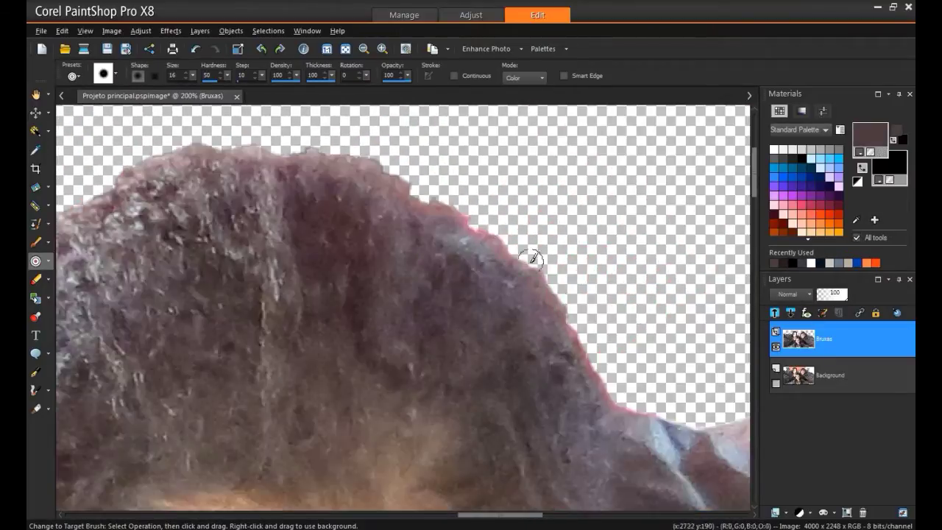
{"action": "left_click_drag", "start_coordinate": [610, 393], "coordinate": [579, 329]}
{"action": "left_click_drag", "start_coordinate": [657, 360], "coordinate": [370, 237]}
{"action": "left_click_drag", "start_coordinate": [168, 262], "coordinate": [563, 361]}
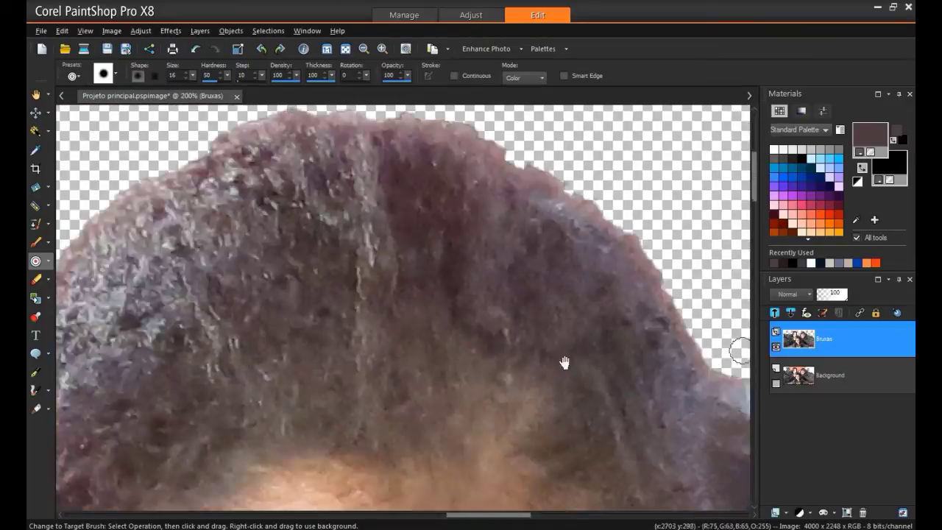
{"action": "mouse_move", "coordinate": [153, 450]}
{"action": "left_mouse_down"}
{"action": "mouse_move", "coordinate": [677, 177]}
{"action": "mouse_move", "coordinate": [676, 202]}
{"action": "left_mouse_up"}
- Soften the edge of the second woman's cape shoulder between the two women with the Soften brush at size 16
{"action": "scroll", "coordinate": [225, 449], "scroll_direction": "down", "scroll_amount": 1}
{"action": "scroll", "coordinate": [225, 448], "scroll_direction": "left", "scroll_amount": 2}
{"action": "left_click", "coordinate": [48, 261]}
{"action": "left_click", "coordinate": [82, 348]}
{"action": "left_click_drag", "start_coordinate": [297, 407], "coordinate": [547, 262]}
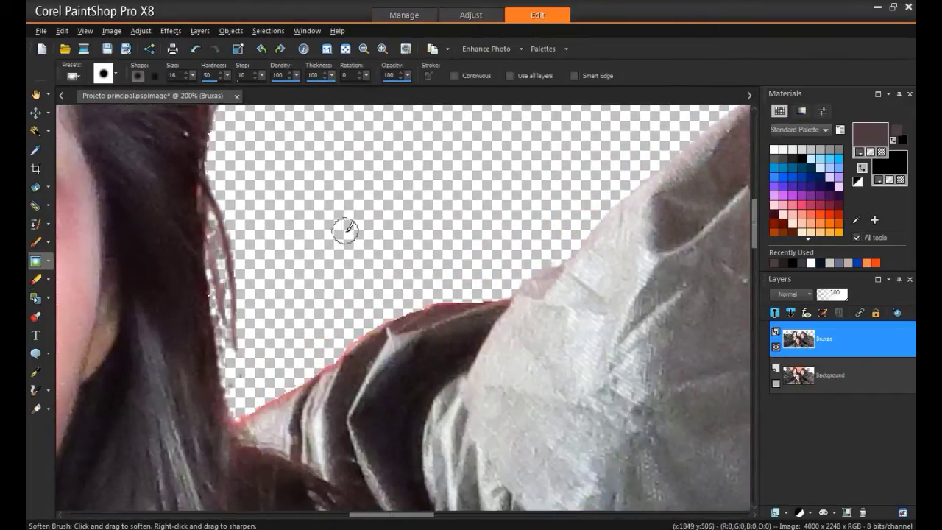
- Erase the red fringe along the cape shoulder between the two women with a size 8 eraser at hardness 50
{"action": "left_click", "coordinate": [36, 280]}
{"action": "scroll", "coordinate": [342, 358], "scroll_direction": "up", "scroll_amount": 4}
{"action": "left_click_drag", "start_coordinate": [391, 341], "coordinate": [504, 242]}
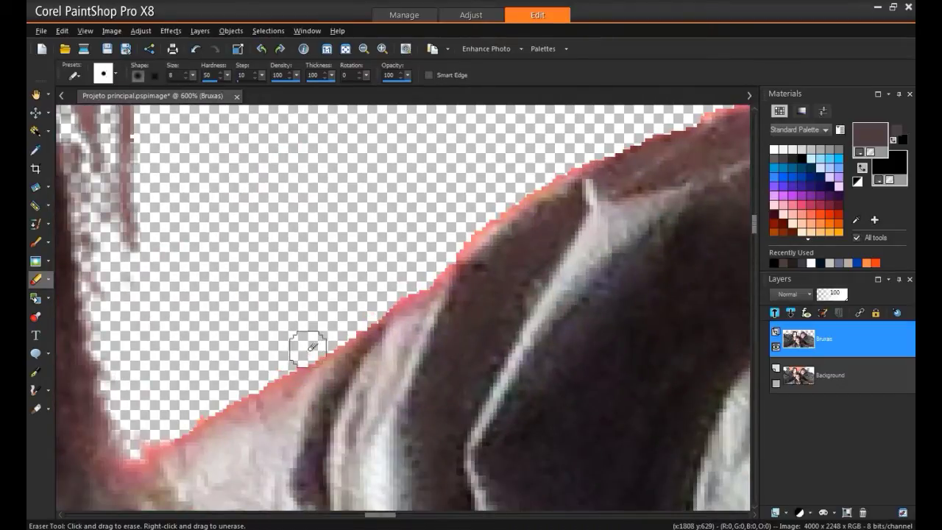
{"action": "scroll", "coordinate": [464, 361], "scroll_direction": "down", "scroll_amount": 3}
{"action": "left_click_drag", "start_coordinate": [498, 391], "coordinate": [423, 294]}
{"action": "scroll", "coordinate": [594, 226], "scroll_direction": "up", "scroll_amount": 3}
{"action": "scroll", "coordinate": [423, 294], "scroll_direction": "down", "scroll_amount": 1}
{"action": "scroll", "coordinate": [421, 296], "scroll_direction": "down", "scroll_amount": 1}
- Sample the cape's dark brown colour and recolour the red shoulder edge down to the hair with the Change to Target brush
{"action": "left_click", "coordinate": [48, 261]}
{"action": "left_click", "coordinate": [96, 431]}
{"action": "left_click", "coordinate": [383, 324], "text": "ctrl"}
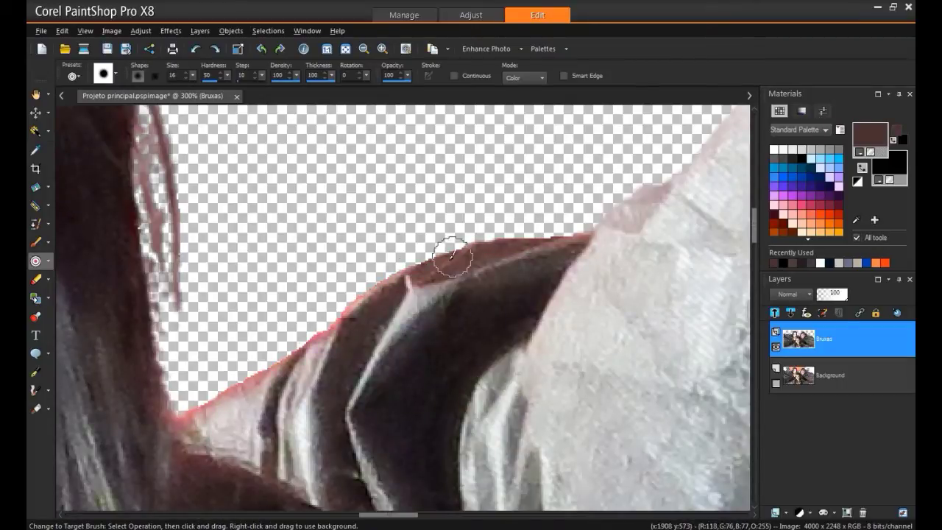
{"action": "left_click", "coordinate": [187, 418]}
- Check the whole cutout of the three women and save the project
{"action": "left_click", "coordinate": [36, 95]}
{"action": "scroll", "coordinate": [582, 357], "scroll_direction": "down", "scroll_amount": 9}
{"action": "left_click_drag", "start_coordinate": [707, 309], "coordinate": [469, 402]}
{"action": "scroll", "coordinate": [470, 401], "scroll_direction": "up", "scroll_amount": 6}
{"action": "scroll", "coordinate": [713, 380], "scroll_direction": "down", "scroll_amount": 6}
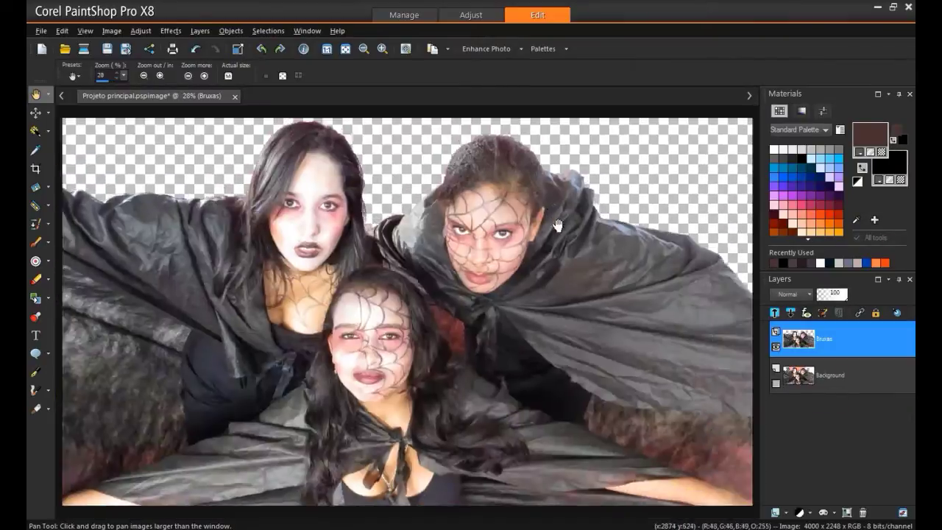
{"action": "key", "text": "ctrl+s"}
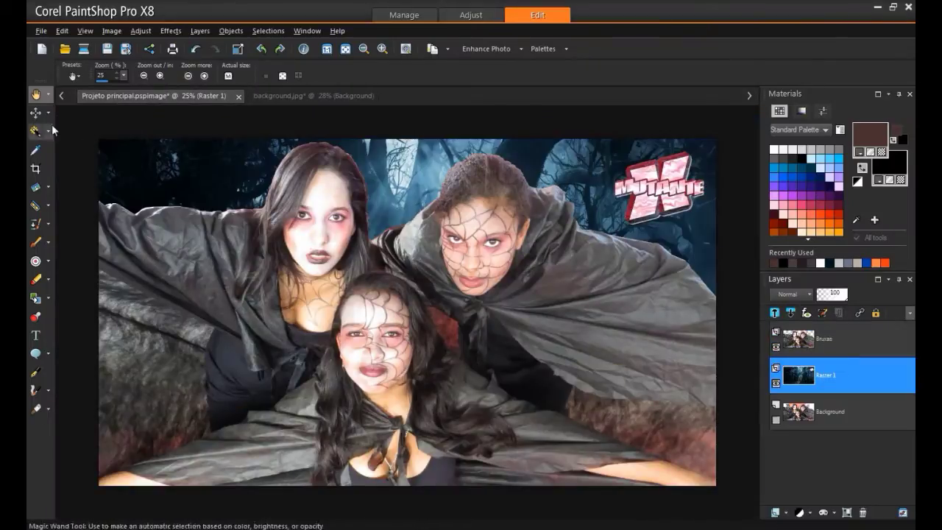
- Close background.jpg, move the forest layer Raster 1 upward behind the women and save the project
{"action": "left_click", "coordinate": [37, 112]}
{"action": "left_click", "coordinate": [313, 97]}
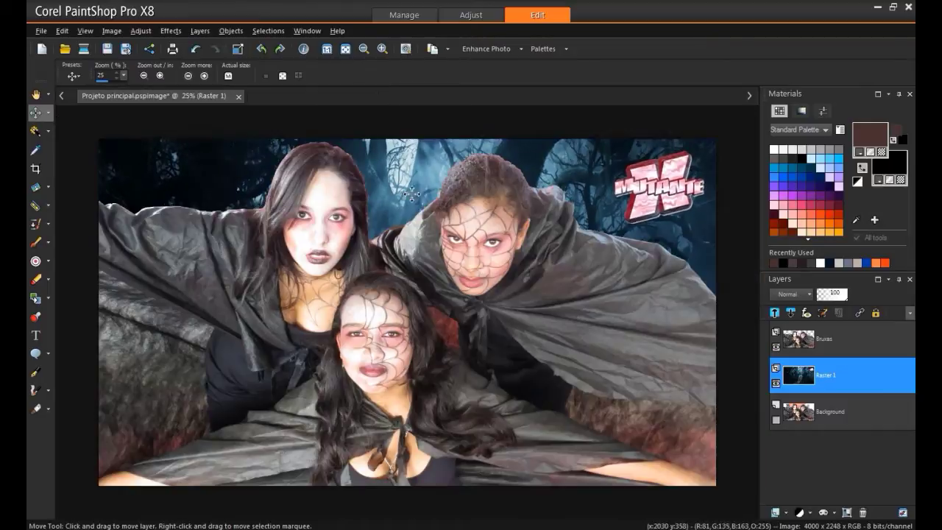
{"action": "left_click_drag", "start_coordinate": [411, 193], "coordinate": [411, 193]}
{"action": "key", "text": "ctrl+s"}
- Select the Bruxas layer and examine the women's hair and cape edges against the forest background
{"action": "left_click", "coordinate": [822, 338]}
{"action": "key", "text": "a"}
{"action": "scroll", "coordinate": [392, 263], "scroll_direction": "up", "scroll_amount": 5}
{"action": "left_click_drag", "start_coordinate": [393, 263], "coordinate": [550, 316]}
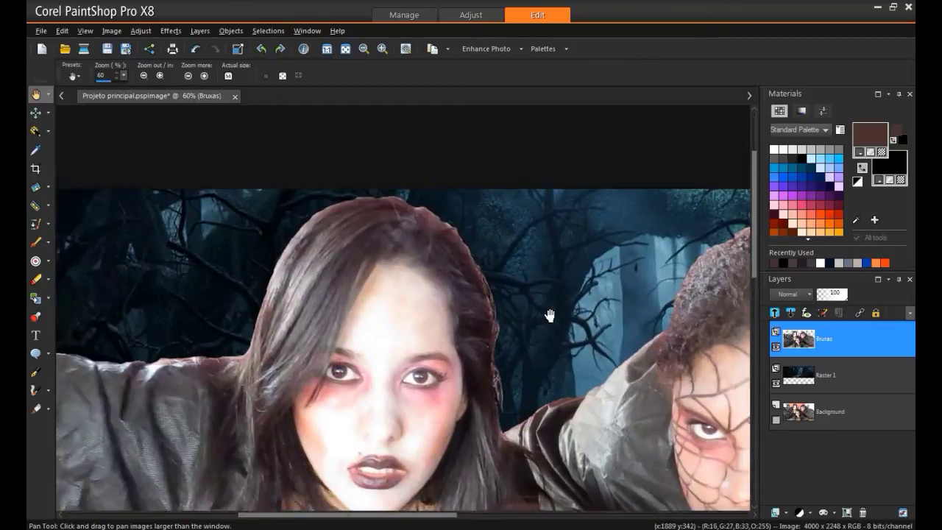
{"action": "scroll", "coordinate": [551, 315], "scroll_direction": "down", "scroll_amount": 4}
{"action": "scroll", "coordinate": [309, 173], "scroll_direction": "up", "scroll_amount": 9}
{"action": "left_click", "coordinate": [37, 280]}
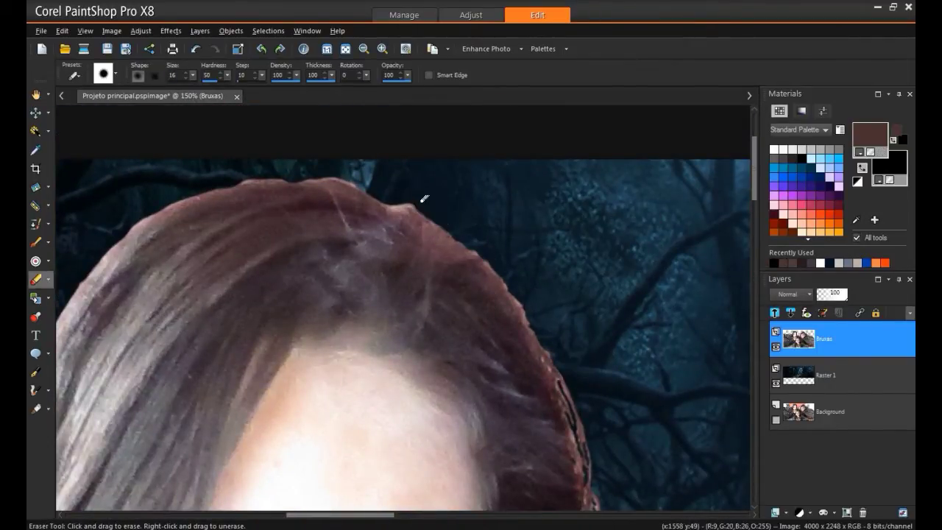
{"action": "left_click_drag", "start_coordinate": [634, 302], "coordinate": [749, 299]}
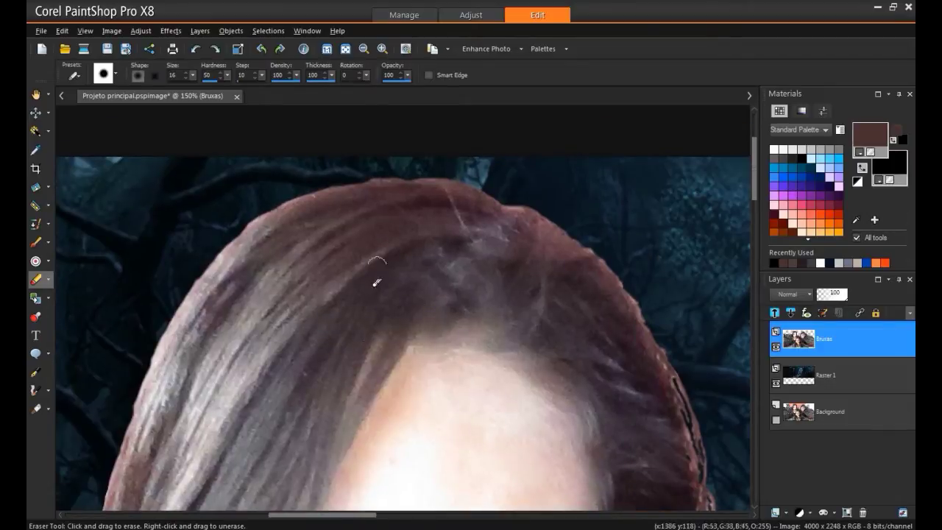
{"action": "scroll", "coordinate": [376, 282], "scroll_direction": "down", "scroll_amount": 2}
{"action": "key", "text": "a"}
{"action": "scroll", "coordinate": [541, 259], "scroll_direction": "down", "scroll_amount": 2}
- Darken the hair edges of the second and first women with the size 16 Lighten/Darken brush, raising its opacity from 25 to 30
{"action": "scroll", "coordinate": [578, 227], "scroll_direction": "up", "scroll_amount": 5}
{"action": "left_click_drag", "start_coordinate": [557, 178], "coordinate": [550, 435]}
{"action": "scroll", "coordinate": [551, 436], "scroll_direction": "up", "scroll_amount": 3}
{"action": "left_click", "coordinate": [49, 261]}
{"action": "left_click", "coordinate": [101, 262]}
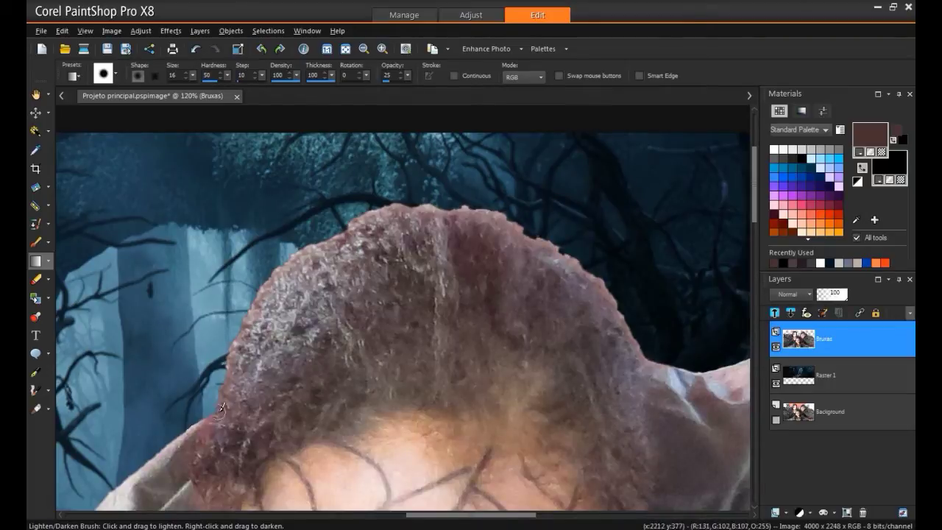
{"action": "left_click_drag", "start_coordinate": [225, 395], "coordinate": [381, 176]}
{"action": "left_click_drag", "start_coordinate": [162, 221], "coordinate": [707, 383]}
{"action": "left_click_drag", "start_coordinate": [578, 348], "coordinate": [647, 464]}
{"action": "left_click_drag", "start_coordinate": [271, 275], "coordinate": [443, 177]}
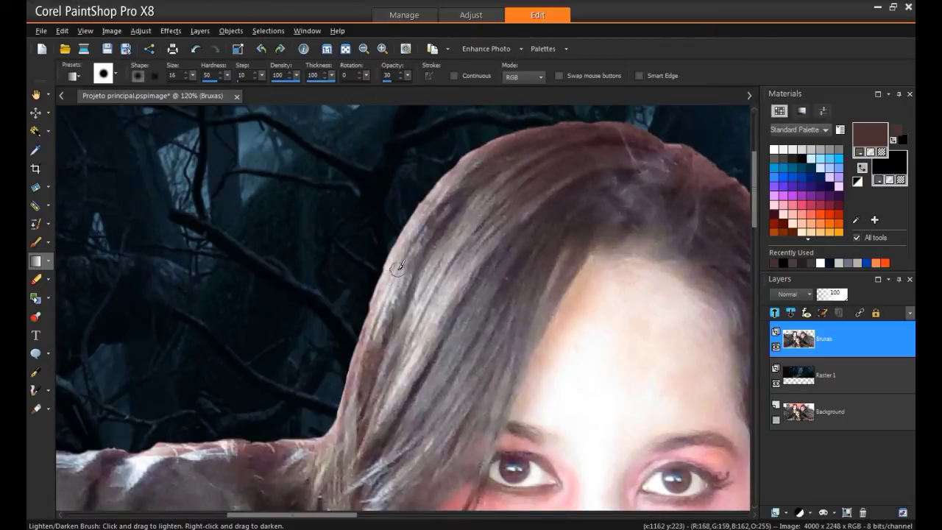
{"action": "left_click_drag", "start_coordinate": [600, 328], "coordinate": [360, 188]}
- Fit the whole composition in view and save the project
{"action": "left_click", "coordinate": [36, 94]}
{"action": "left_click", "coordinate": [282, 76]}
{"action": "left_click", "coordinate": [107, 50]}
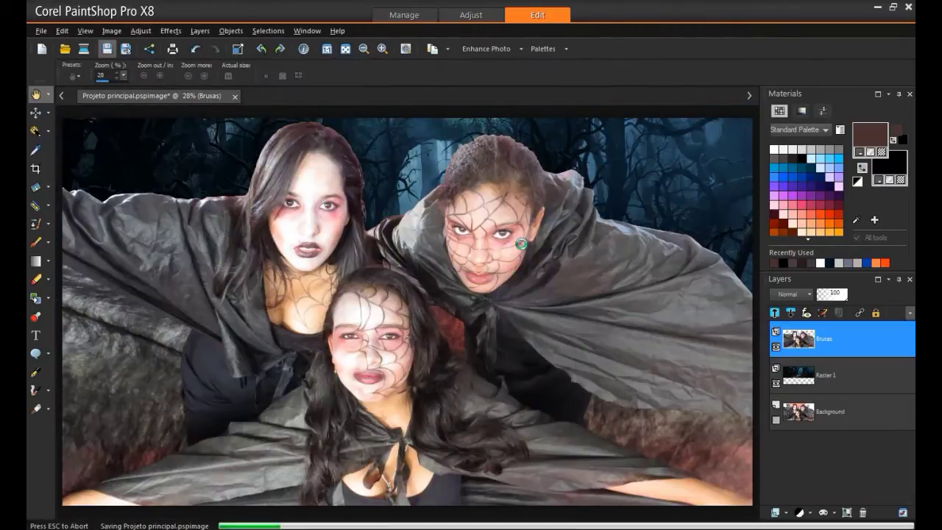
{"action": "scroll", "coordinate": [400, 213], "scroll_direction": "up", "scroll_amount": 6}
{"action": "left_click_drag", "start_coordinate": [358, 151], "coordinate": [520, 252]}
{"action": "scroll", "coordinate": [441, 249], "scroll_direction": "down", "scroll_amount": 3}
{"action": "left_click", "coordinate": [48, 132]}
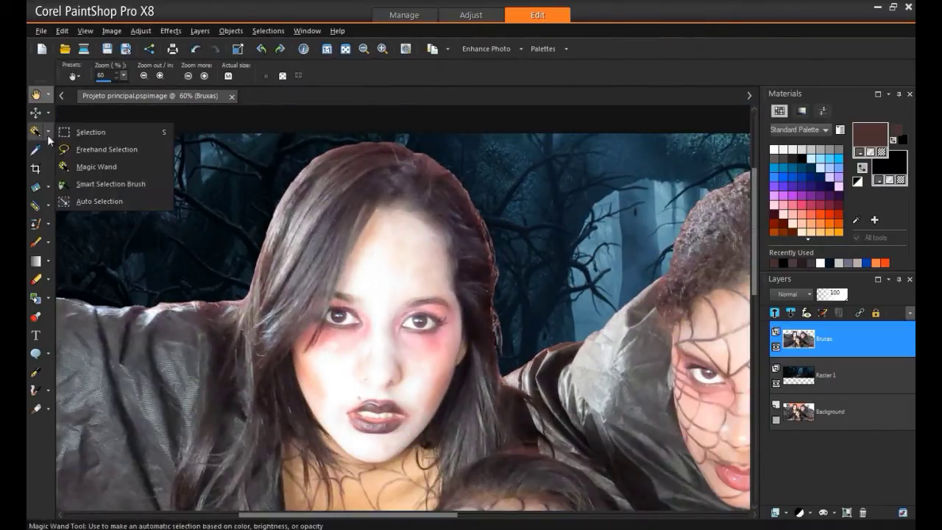
{"action": "left_click", "coordinate": [97, 150]}
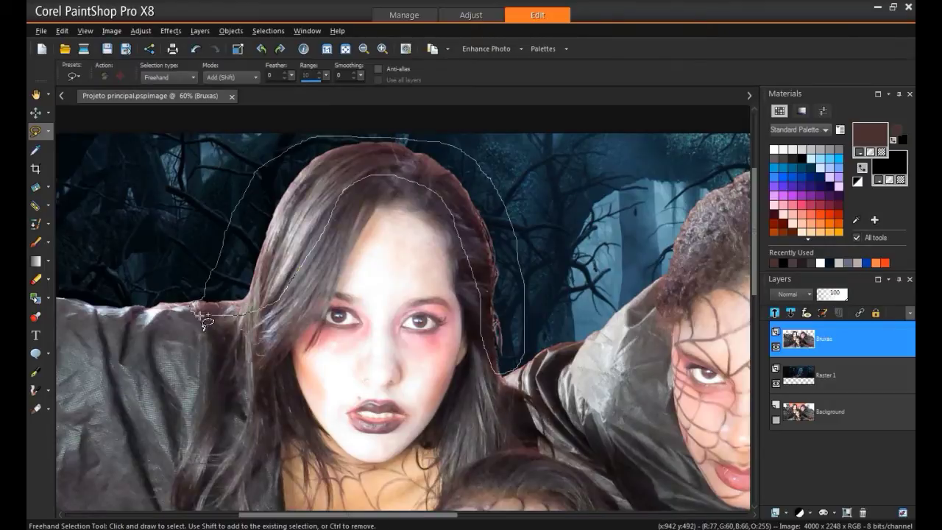
{"action": "left_click_drag", "start_coordinate": [193, 309], "coordinate": [190, 306]}
{"action": "left_click", "coordinate": [111, 31]}
{"action": "left_click", "coordinate": [141, 31]}
{"action": "mouse_move", "coordinate": [205, 131]}
{"action": "left_click", "coordinate": [346, 162]}
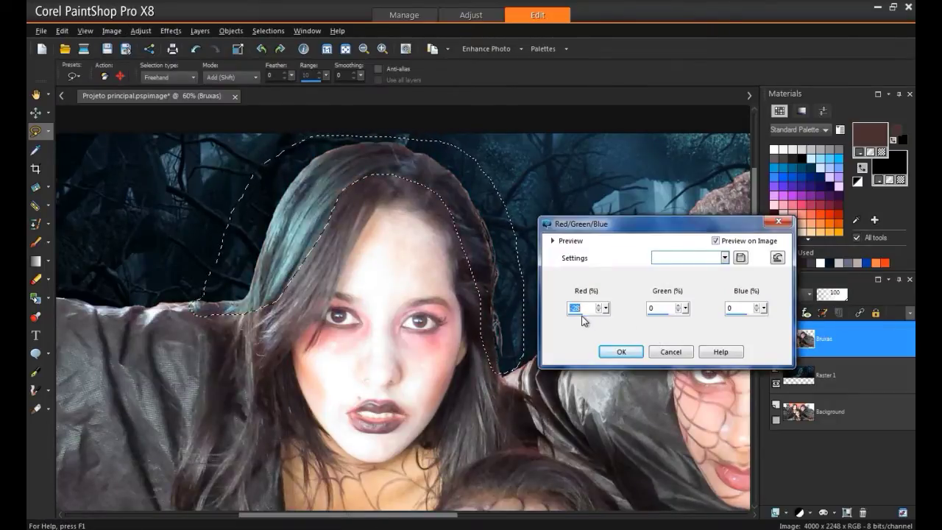
{"action": "left_click", "coordinate": [679, 355]}
{"action": "key", "text": "ctrl+d"}
- Cool the Bruxas layer's colours with a Red/Green/Blue adjustment that sets Red to -10 %, and save the project
{"action": "left_click", "coordinate": [36, 95]}
{"action": "left_click_drag", "start_coordinate": [389, 297], "coordinate": [301, 246]}
{"action": "scroll", "coordinate": [301, 246], "scroll_direction": "down", "scroll_amount": 3}
{"action": "left_click_drag", "start_coordinate": [502, 392], "coordinate": [470, 332]}
{"action": "left_click", "coordinate": [140, 31]}
{"action": "left_click", "coordinate": [337, 163]}
{"action": "double_click", "coordinate": [551, 336]}
{"action": "left_click_drag", "start_coordinate": [441, 197], "coordinate": [752, 330]}
{"action": "type", "text": "-10"}
{"action": "key", "text": "Tab"}
{"action": "left_click", "coordinate": [776, 341]}
{"action": "left_click", "coordinate": [776, 341]}
{"action": "left_click", "coordinate": [775, 341]}
{"action": "left_click", "coordinate": [774, 341]}
{"action": "left_click", "coordinate": [681, 452]}
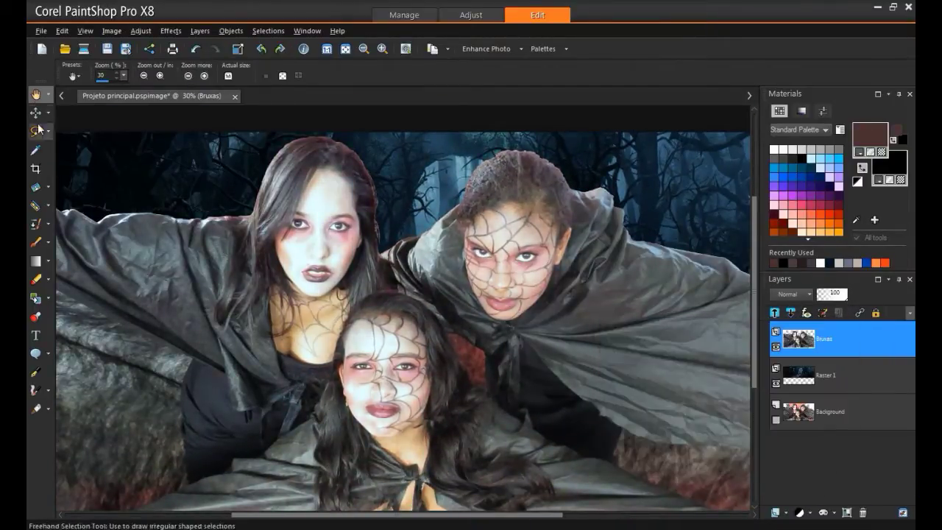
{"action": "scroll", "coordinate": [74, 127], "scroll_direction": "down", "scroll_amount": 1}
{"action": "left_click", "coordinate": [108, 53]}
- Erase leftover fringe around the loose hair strands beside the first woman's cheek with a size 2 eraser at hardness 50
{"action": "scroll", "coordinate": [534, 286], "scroll_direction": "up", "scroll_amount": 8}
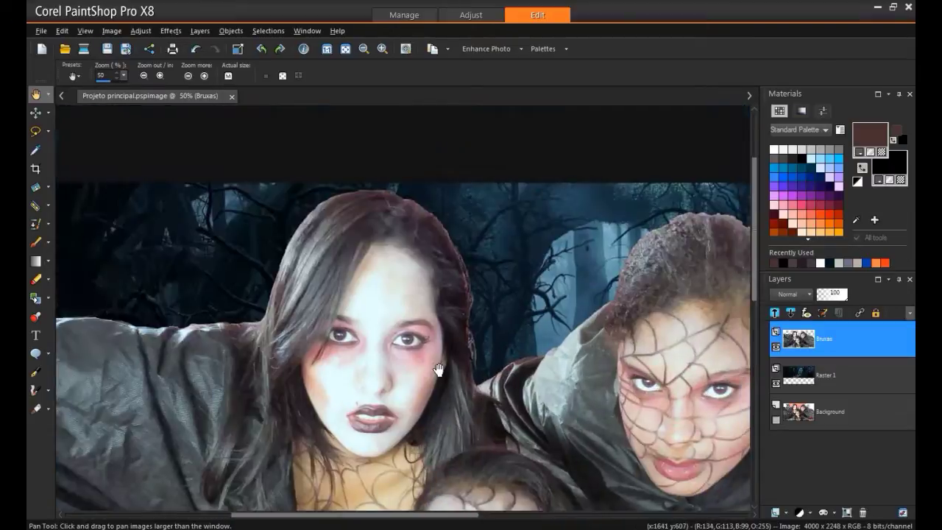
{"action": "key", "text": "x"}
{"action": "scroll", "coordinate": [490, 258], "scroll_direction": "down", "scroll_amount": 2}
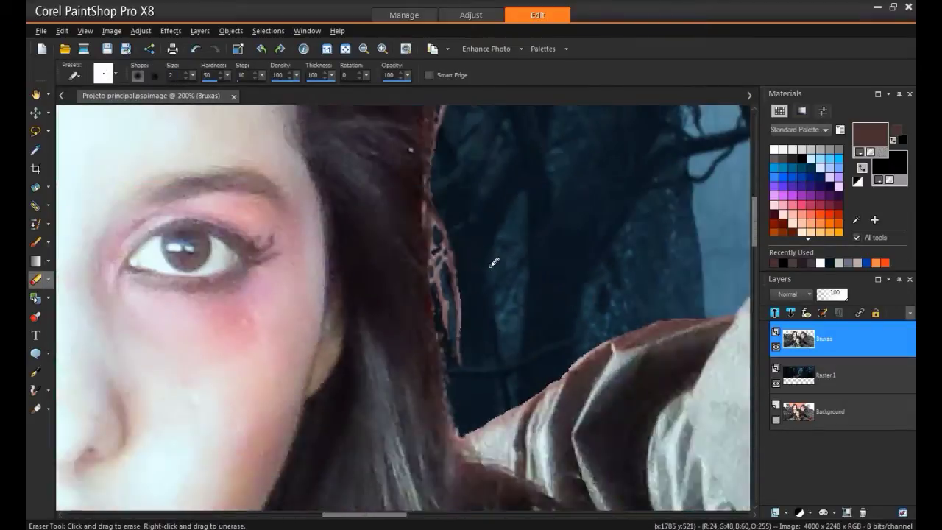
{"action": "scroll", "coordinate": [377, 292], "scroll_direction": "up", "scroll_amount": 3}
{"action": "scroll", "coordinate": [398, 264], "scroll_direction": "up", "scroll_amount": 3}
{"action": "mouse_move", "coordinate": [431, 212]}
{"action": "left_mouse_down"}
{"action": "mouse_move", "coordinate": [446, 427]}
{"action": "mouse_move", "coordinate": [406, 217]}
{"action": "left_mouse_up"}
{"action": "key", "text": "a"}
{"action": "scroll", "coordinate": [506, 314], "scroll_direction": "down", "scroll_amount": 6}
{"action": "scroll", "coordinate": [456, 306], "scroll_direction": "up", "scroll_amount": 2}
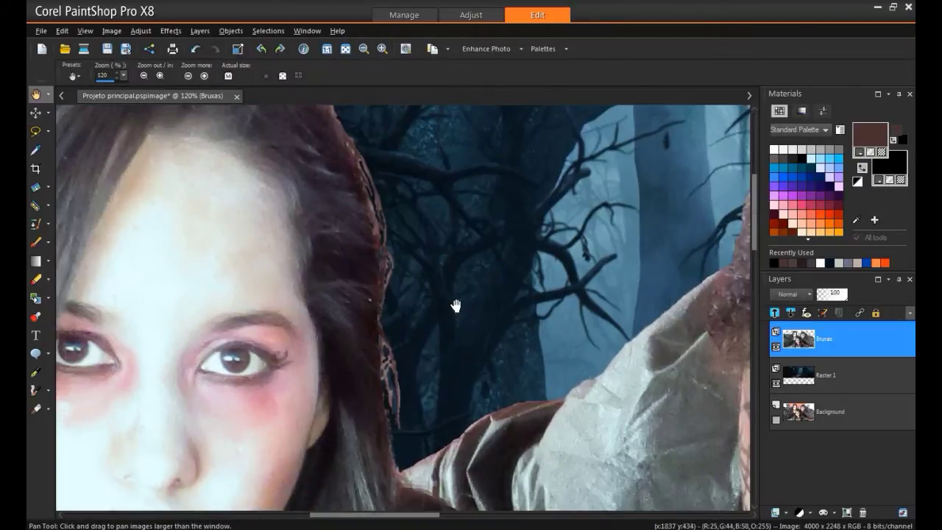
- Try the Soften and Change To Target brushes on the first woman's hair edge, sampling a dark hair colour as foreground
{"action": "left_click", "coordinate": [49, 261]}
{"action": "left_click", "coordinate": [88, 347]}
{"action": "scroll", "coordinate": [540, 267], "scroll_direction": "down", "scroll_amount": 3}
{"action": "scroll", "coordinate": [520, 271], "scroll_direction": "up", "scroll_amount": 4}
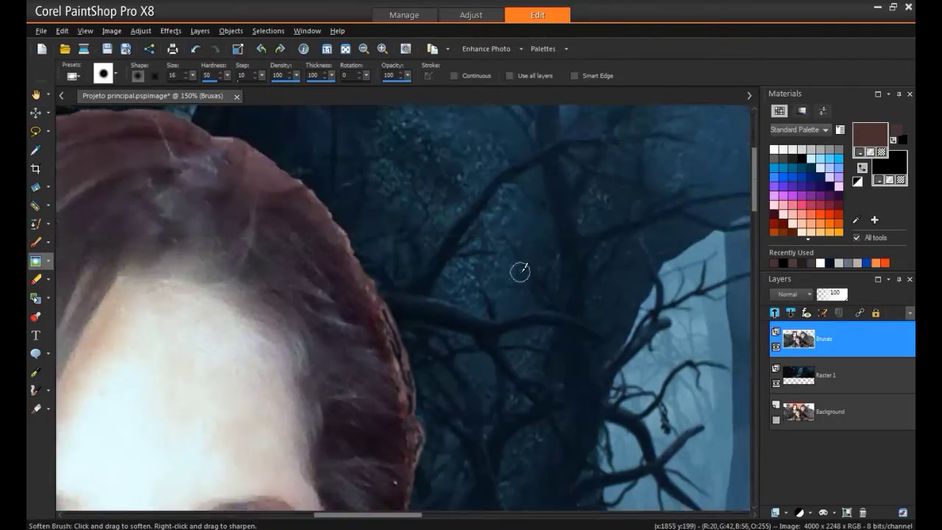
{"action": "scroll", "coordinate": [520, 271], "scroll_direction": "down", "scroll_amount": 4}
{"action": "left_click", "coordinate": [49, 261]}
{"action": "left_click", "coordinate": [88, 450]}
{"action": "key", "text": "e"}
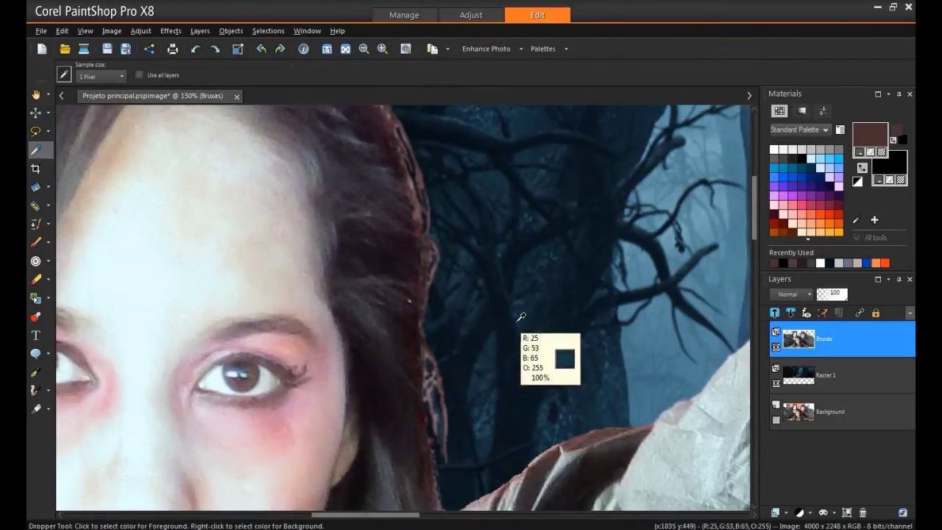
{"action": "left_click", "coordinate": [371, 366]}
{"action": "left_click", "coordinate": [36, 261]}
{"action": "left_click", "coordinate": [47, 260]}
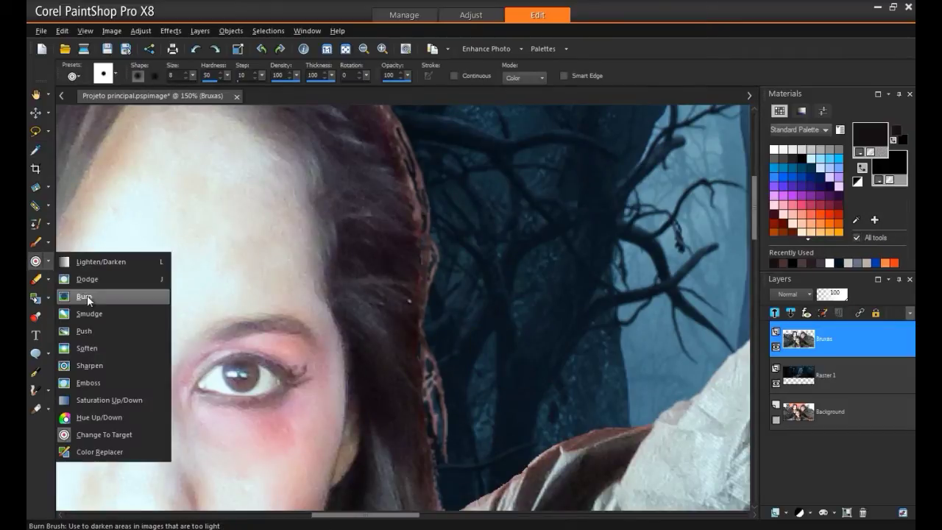
- Darken the reddish edge of the first woman's hair with the Burn brush at size 32 and opacity 10, and save the project
{"action": "left_click", "coordinate": [107, 297]}
{"action": "scroll", "coordinate": [372, 261], "scroll_direction": "up", "scroll_amount": 3}
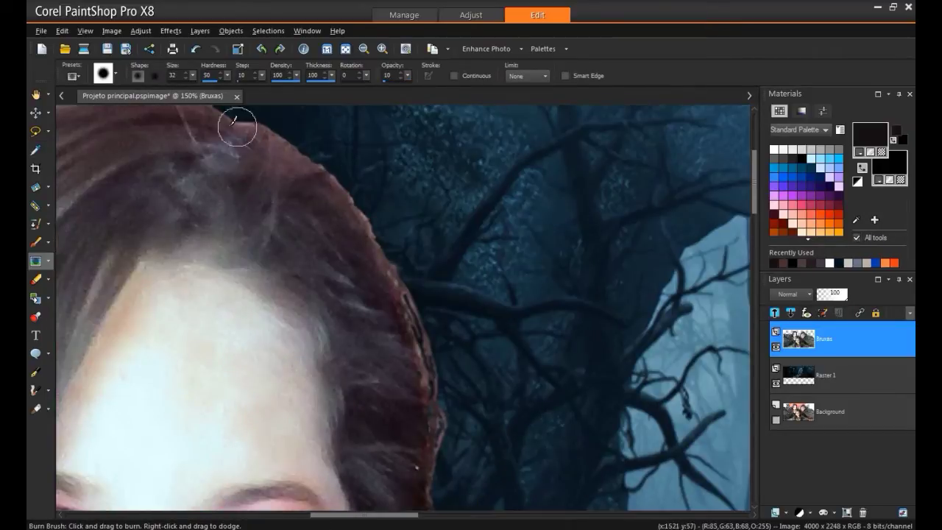
{"action": "scroll", "coordinate": [523, 248], "scroll_direction": "down", "scroll_amount": 3}
{"action": "scroll", "coordinate": [616, 274], "scroll_direction": "down", "scroll_amount": 4}
{"action": "scroll", "coordinate": [595, 298], "scroll_direction": "up", "scroll_amount": 5}
{"action": "left_click_drag", "start_coordinate": [595, 298], "coordinate": [540, 260]}
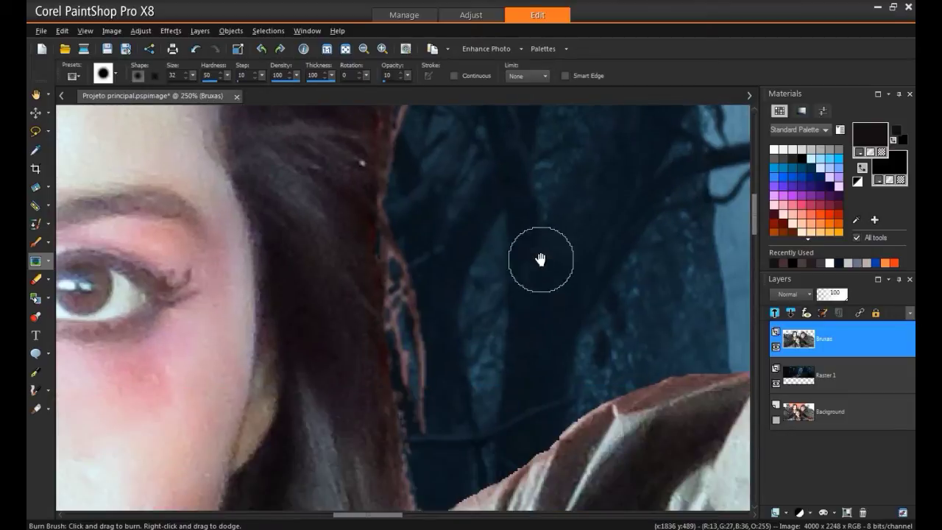
{"action": "scroll", "coordinate": [505, 225], "scroll_direction": "down", "scroll_amount": 3}
{"action": "left_click_drag", "start_coordinate": [506, 224], "coordinate": [530, 366]}
{"action": "scroll", "coordinate": [507, 338], "scroll_direction": "down", "scroll_amount": 4}
{"action": "scroll", "coordinate": [513, 330], "scroll_direction": "up", "scroll_amount": 2}
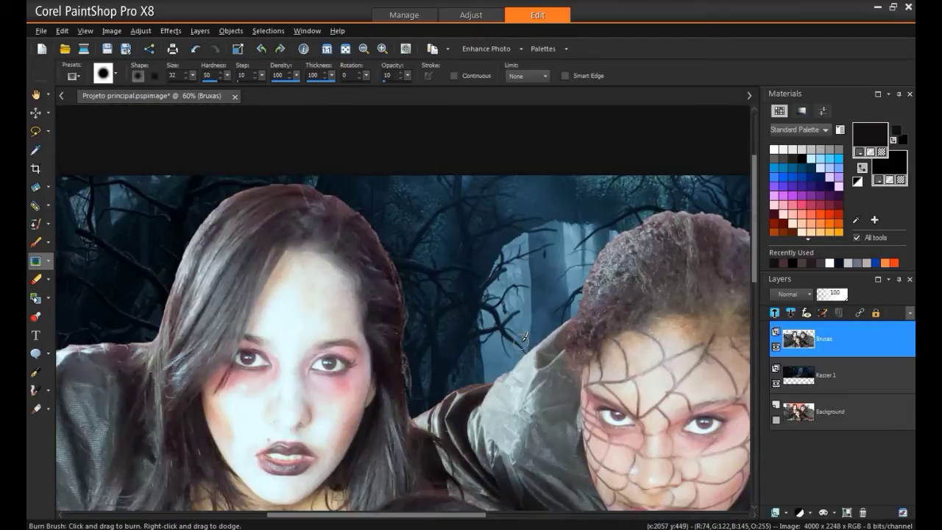
{"action": "scroll", "coordinate": [523, 337], "scroll_direction": "down", "scroll_amount": 2}
{"action": "left_click", "coordinate": [107, 49]}
- Apply a Highlight/Midtone/Shadow adjustment to the Bruxas layer with Shadow -10, Midtone 0 and Highlight -20
{"action": "left_click", "coordinate": [140, 31]}
{"action": "mouse_move", "coordinate": [210, 157]}
{"action": "left_click", "coordinate": [354, 217]}
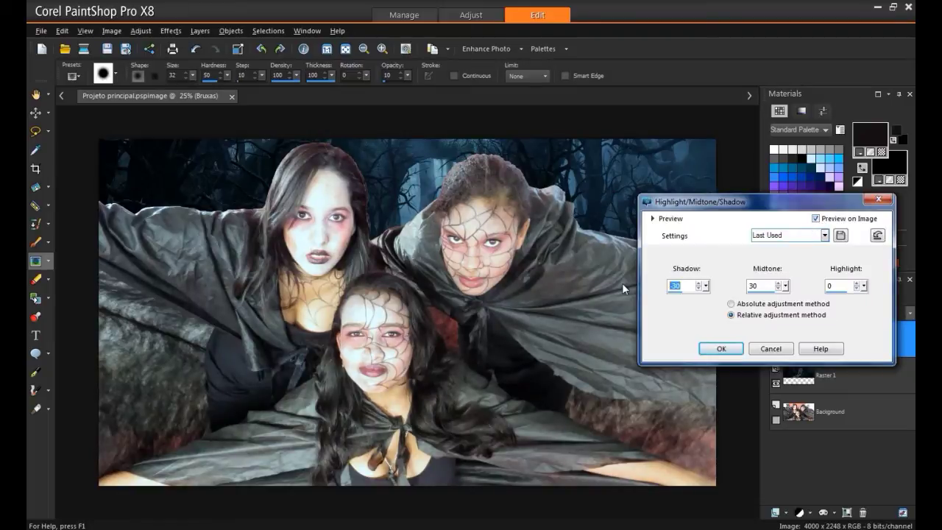
{"action": "type", "text": "-10"}
{"action": "key", "text": "Tab"}
{"action": "type", "text": "0"}
{"action": "key", "text": "Tab"}
{"action": "type", "text": "-20"}
{"action": "key", "text": "Tab"}
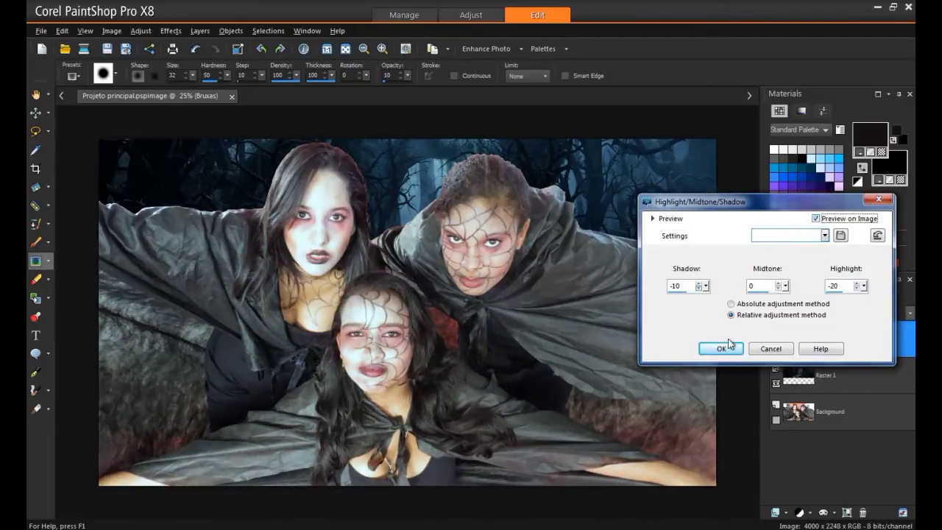
{"action": "key", "text": "Return"}
{"action": "key", "text": "a"}
{"action": "scroll", "coordinate": [523, 319], "scroll_direction": "up", "scroll_amount": 6}
{"action": "scroll", "coordinate": [524, 301], "scroll_direction": "down", "scroll_amount": 6}
- Start a Curves adjustment from reset settings and lower the RGB white point to output 243
{"action": "left_click", "coordinate": [140, 31]}
{"action": "mouse_move", "coordinate": [176, 152]}
{"action": "left_click", "coordinate": [320, 169]}
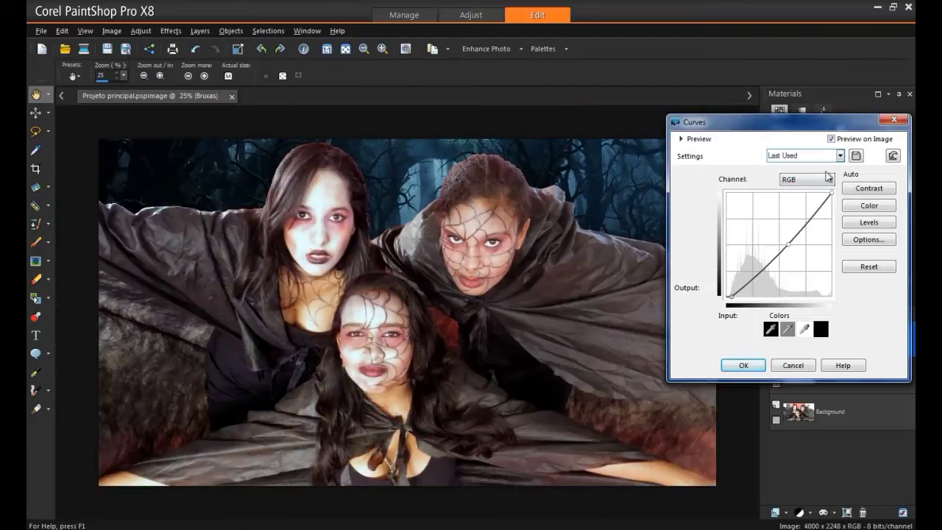
{"action": "left_click", "coordinate": [869, 267]}
{"action": "mouse_move", "coordinate": [832, 192]}
{"action": "left_mouse_down"}
{"action": "mouse_move", "coordinate": [834, 203]}
{"action": "mouse_move", "coordinate": [833, 184]}
{"action": "mouse_move", "coordinate": [832, 197]}
{"action": "left_mouse_up"}
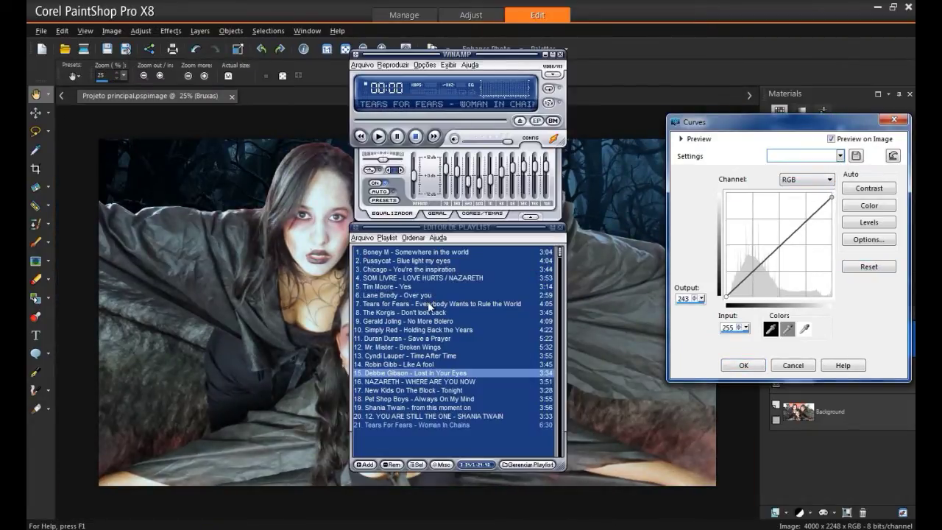
- Switch to Winamp and play the track "Mr. Mister - Broken Wings"
{"action": "double_click", "coordinate": [440, 346]}
- Shift the RGB curve's black point slightly inward and compare the image with and without the preview
{"action": "left_click_drag", "start_coordinate": [726, 297], "coordinate": [729, 297]}
{"action": "left_click", "coordinate": [832, 140]}
{"action": "left_click", "coordinate": [831, 138]}
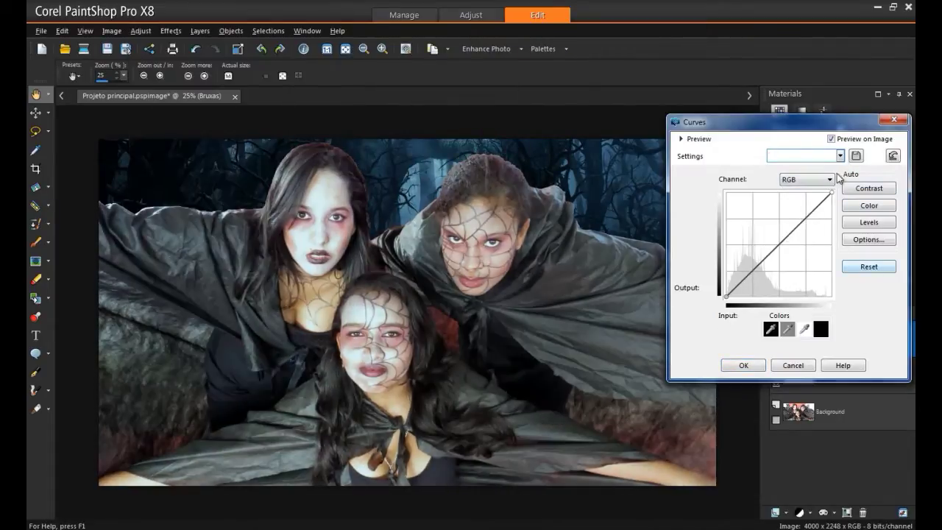
- Strengthen the Blue channel in Curves by pulling in its white point and raising its black point to output 3, and save
{"action": "left_click", "coordinate": [830, 179]}
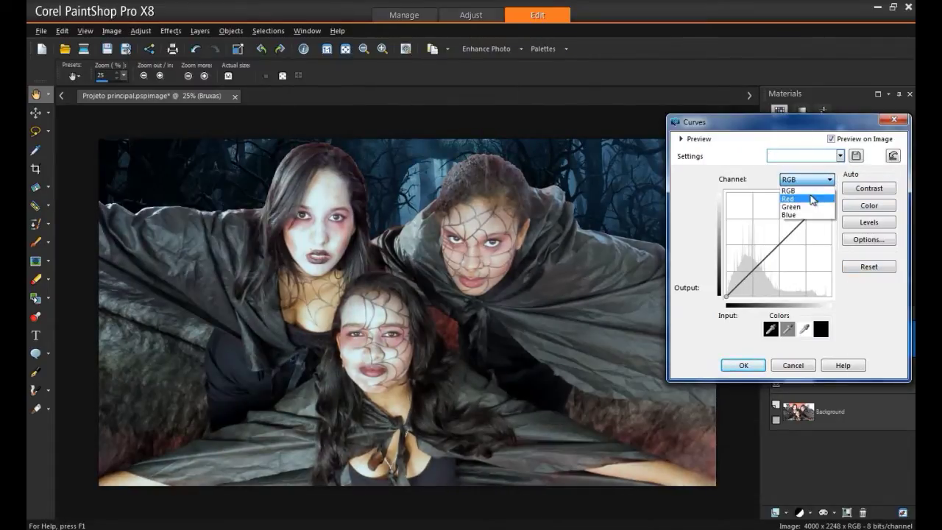
{"action": "left_click", "coordinate": [800, 213]}
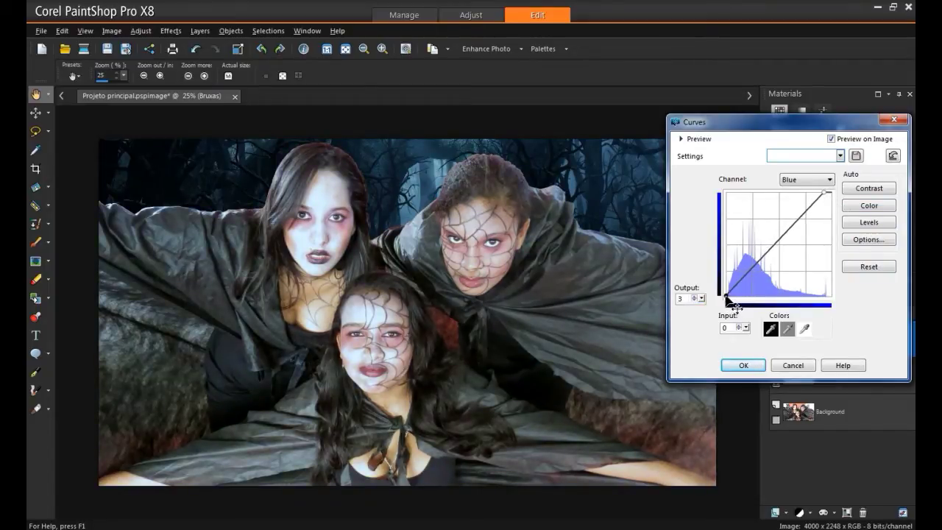
{"action": "left_click_drag", "start_coordinate": [751, 123], "coordinate": [704, 130]}
{"action": "left_click", "coordinate": [721, 439]}
{"action": "key", "text": "ctrl+s"}
- Apply a further colour adjustment to the Bruxas layer to give the women a cooler tone that matches the forest
{"action": "left_click", "coordinate": [170, 32]}
{"action": "mouse_move", "coordinate": [206, 163]}
{"action": "left_click", "coordinate": [324, 178]}
{"action": "left_click", "coordinate": [815, 346]}
{"action": "left_click", "coordinate": [759, 364]}
{"action": "left_click", "coordinate": [801, 165]}
{"action": "left_click", "coordinate": [787, 329]}
{"action": "left_click", "coordinate": [728, 365]}
{"action": "left_click", "coordinate": [772, 149]}
{"action": "left_click_drag", "start_coordinate": [765, 133], "coordinate": [750, 142]}
{"action": "left_click", "coordinate": [719, 447]}
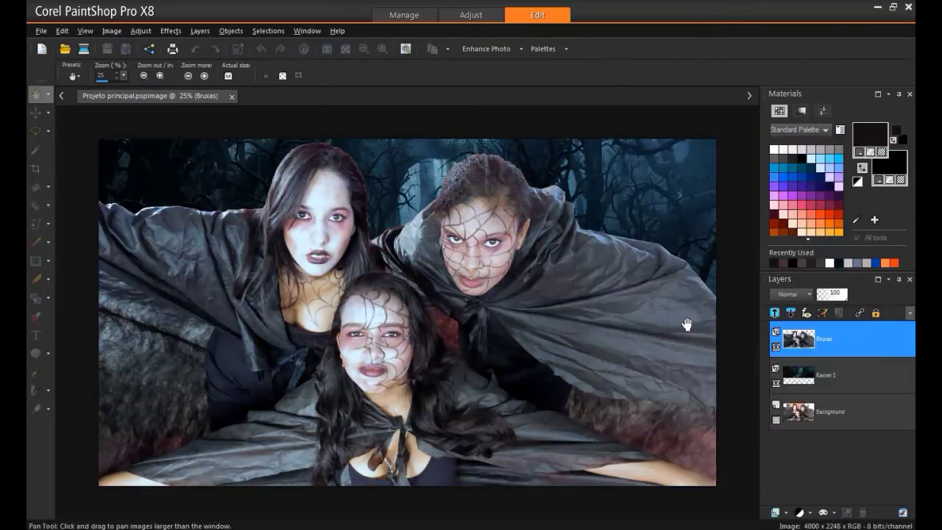
- Duplicate the Bruxas layer and apply an image adjustment to the copy
{"action": "right_click", "coordinate": [831, 339]}
{"action": "left_click", "coordinate": [857, 412]}
{"action": "left_click", "coordinate": [170, 30]}
{"action": "mouse_move", "coordinate": [195, 72]}
{"action": "left_click", "coordinate": [316, 88]}
{"action": "left_click", "coordinate": [714, 455]}
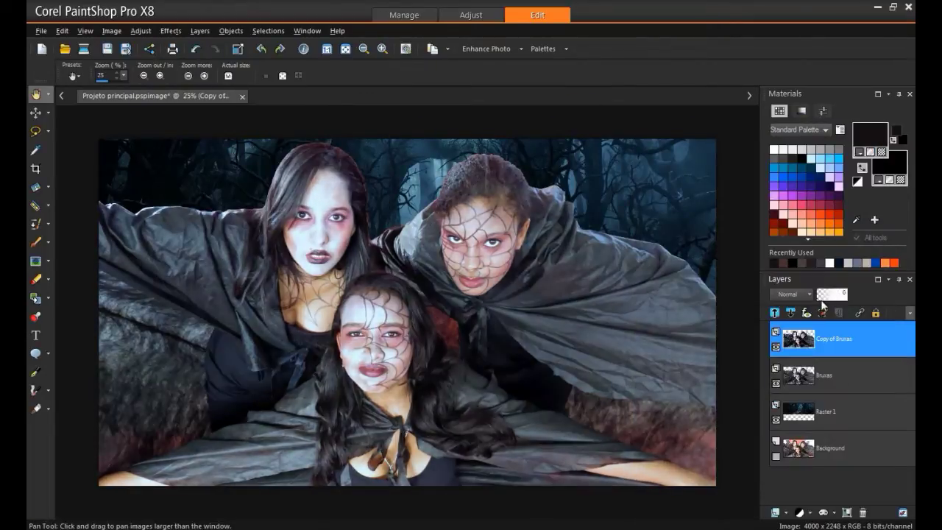
- Merge the Copy of Bruxas layer with the Bruxas layer and save the project
{"action": "right_click", "coordinate": [832, 337]}
{"action": "mouse_move", "coordinate": [778, 466]}
{"action": "left_click", "coordinate": [647, 371]}
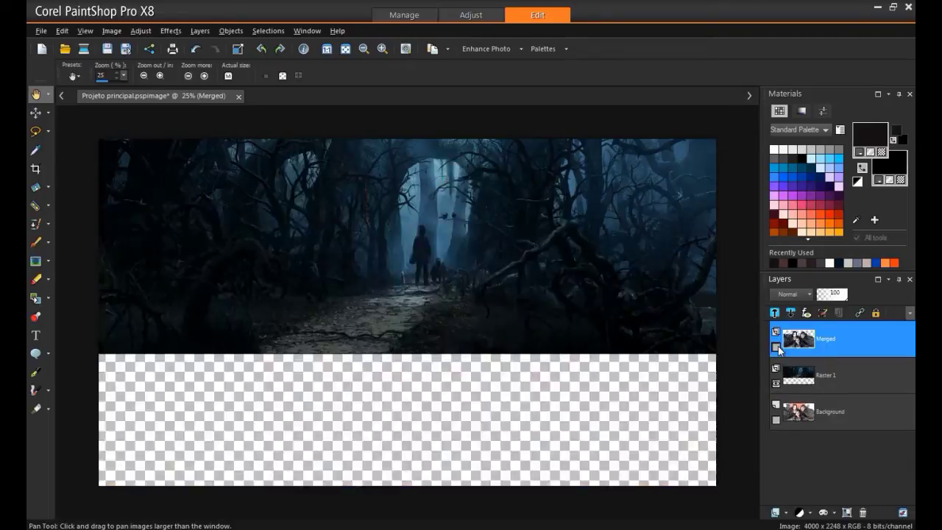
{"action": "key", "text": "ctrl+s"}
- Try to recolour the second woman's left iris with Red Eye Removal, using the Auto Human Eye method
{"action": "scroll", "coordinate": [481, 287], "scroll_direction": "up", "scroll_amount": 5}
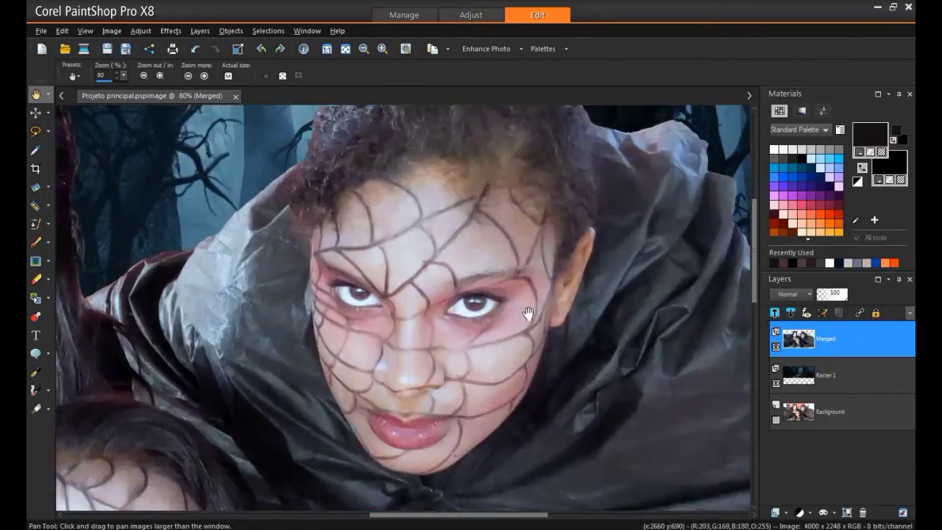
{"action": "left_click", "coordinate": [141, 31]}
{"action": "left_click", "coordinate": [228, 329]}
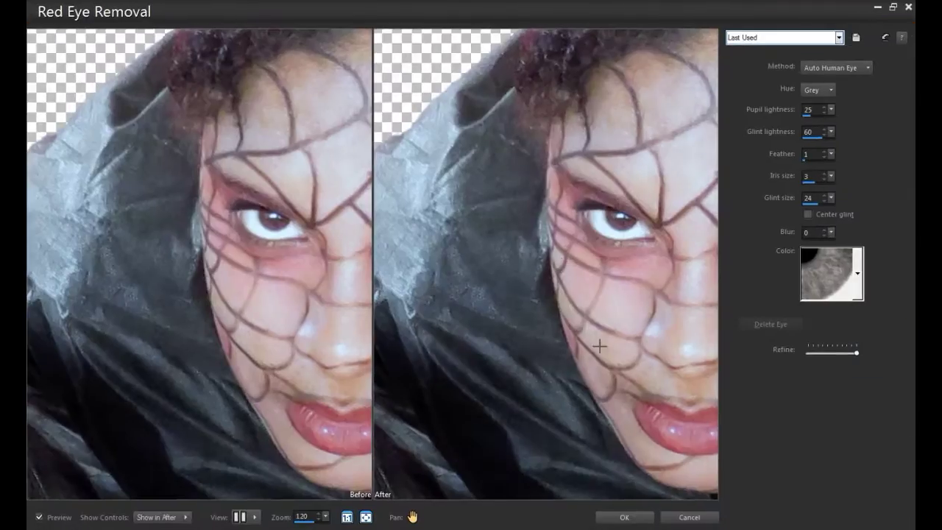
{"action": "left_click_drag", "start_coordinate": [414, 519], "coordinate": [429, 519]}
{"action": "left_click_drag", "start_coordinate": [574, 222], "coordinate": [613, 222]}
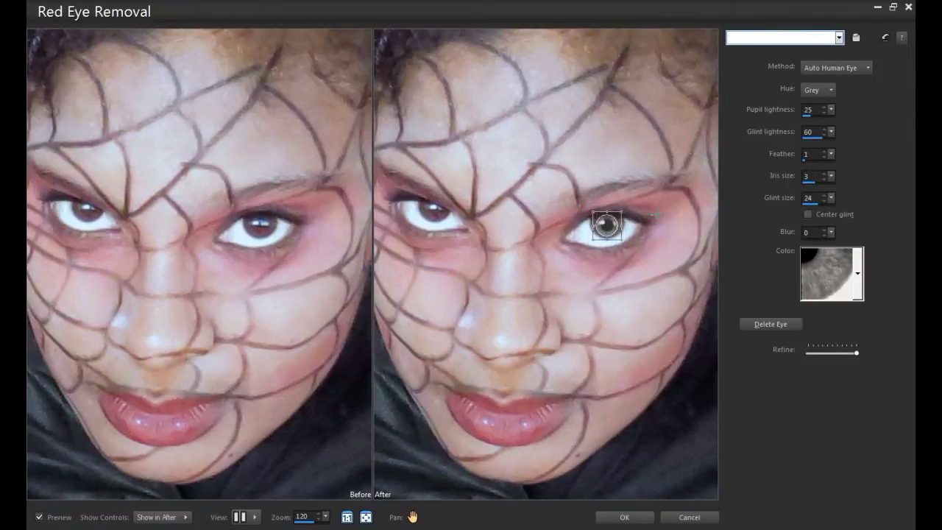
{"action": "left_click", "coordinate": [859, 67]}
{"action": "left_click", "coordinate": [846, 86]}
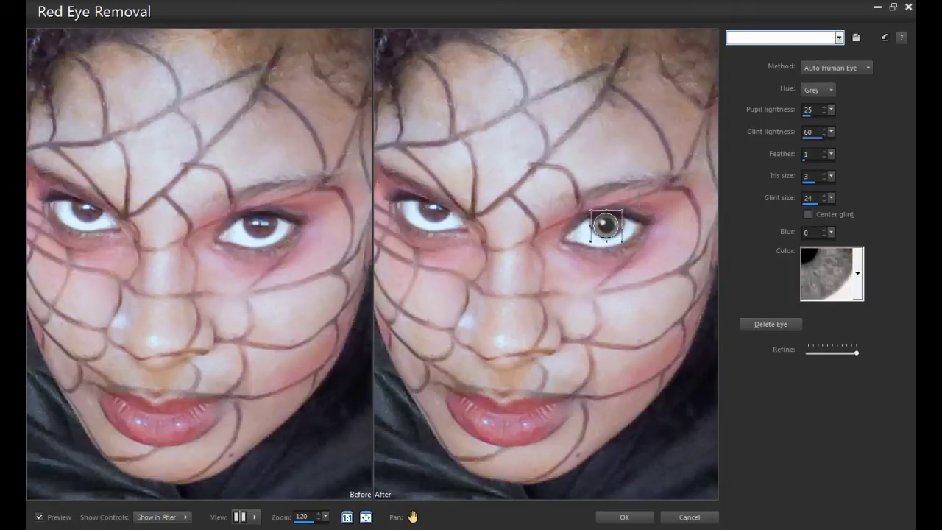
{"action": "left_click", "coordinate": [830, 90]}
{"action": "left_click", "coordinate": [826, 119]}
- Select the second woman's left iris on the Merged layer with the Freehand Selection tool in Add mode
{"action": "left_click", "coordinate": [48, 131]}
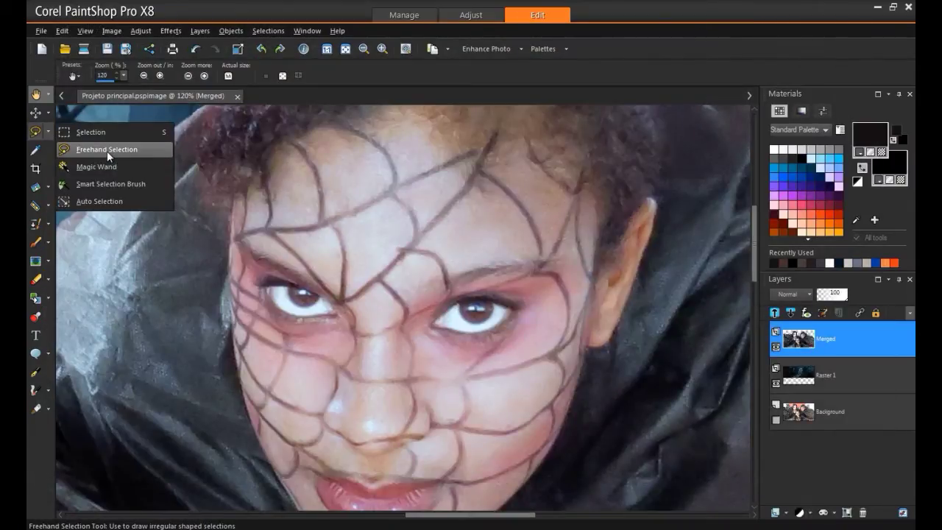
{"action": "left_click", "coordinate": [88, 186]}
{"action": "scroll", "coordinate": [486, 317], "scroll_direction": "up", "scroll_amount": 4}
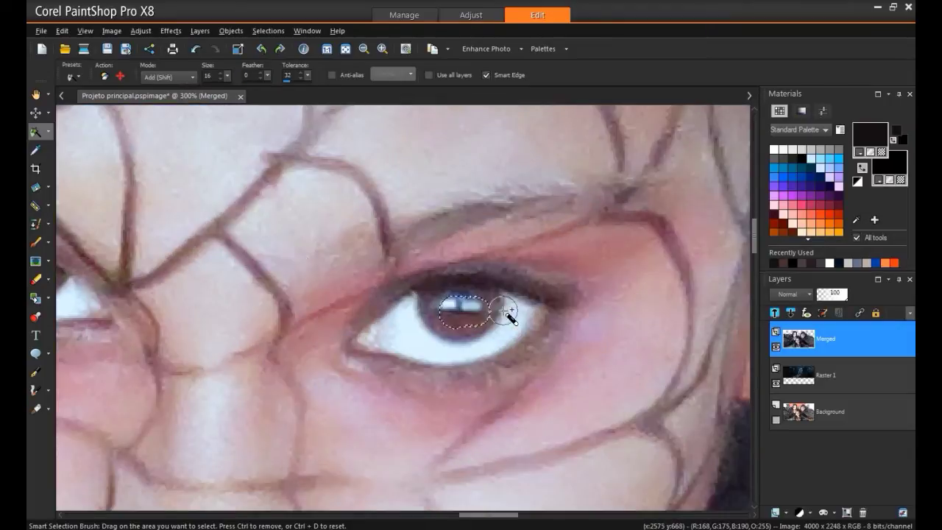
{"action": "key", "text": "s"}
{"action": "left_click_drag", "start_coordinate": [497, 322], "coordinate": [499, 294]}
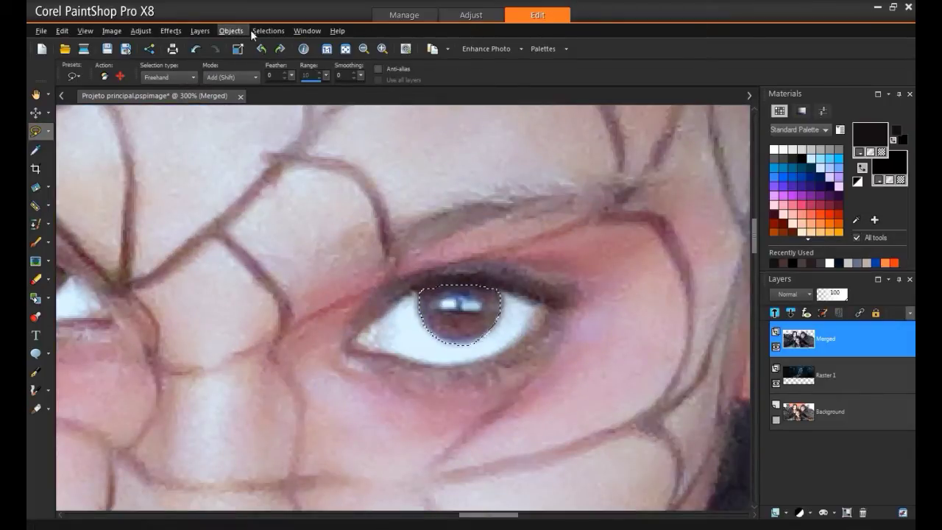
- Smooth the edge of the iris selection and promote it to a new layer
{"action": "left_click", "coordinate": [266, 31]}
{"action": "mouse_move", "coordinate": [309, 154]}
{"action": "left_click", "coordinate": [562, 266]}
{"action": "scroll", "coordinate": [692, 250], "scroll_direction": "up", "scroll_amount": 4}
{"action": "left_click_drag", "start_coordinate": [723, 260], "coordinate": [711, 273]}
{"action": "key", "text": "Return"}
{"action": "key", "text": "ctrl+shift+p"}
- Colorize the promoted left iris red with Hue 0 and Saturation 81
{"action": "key", "text": "a"}
{"action": "left_click", "coordinate": [140, 31]}
{"action": "left_click", "coordinate": [588, 240]}
{"action": "key", "text": "shift+l"}
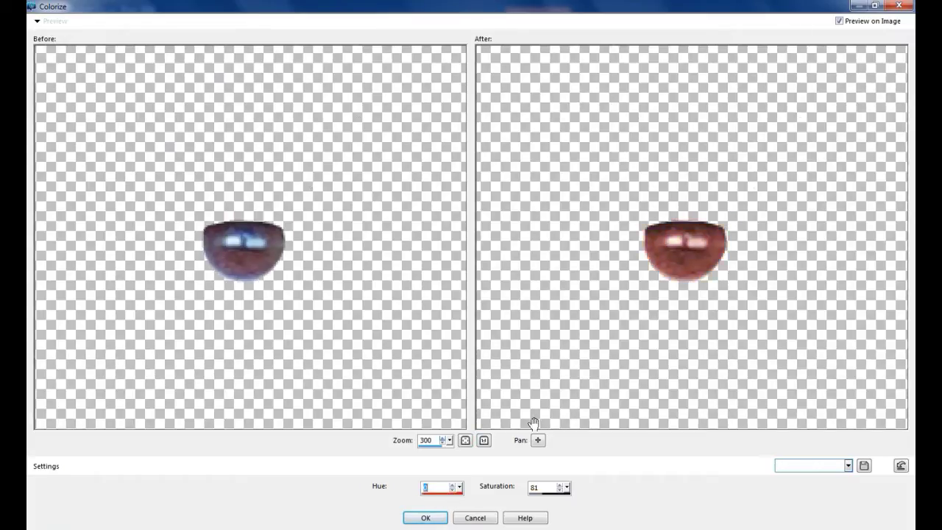
{"action": "key", "text": "Return"}
- Select the second woman's right iris freehand on the Merged layer
{"action": "scroll", "coordinate": [561, 326], "scroll_direction": "down", "scroll_amount": 5}
{"action": "left_click_drag", "start_coordinate": [561, 326], "coordinate": [684, 301]}
{"action": "scroll", "coordinate": [631, 327], "scroll_direction": "up", "scroll_amount": 5}
{"action": "left_click_drag", "start_coordinate": [631, 327], "coordinate": [356, 384]}
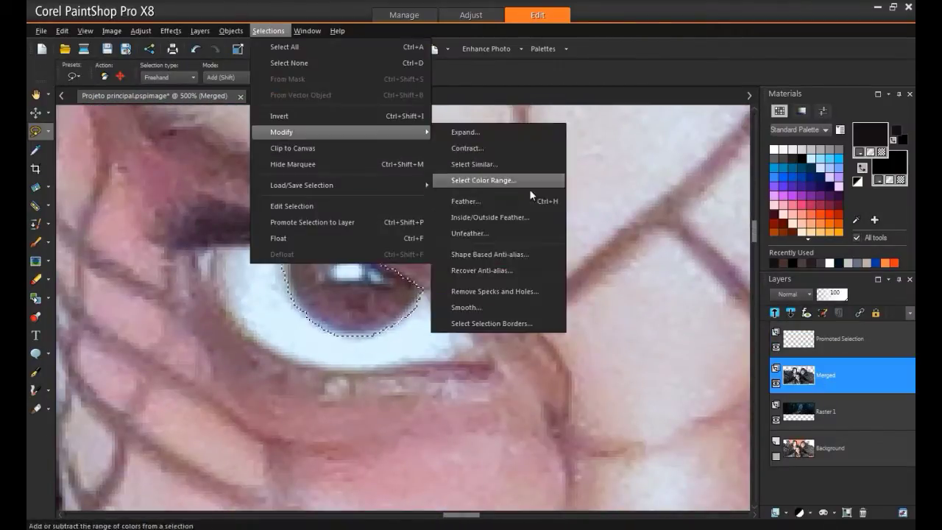
- Smooth the right iris selection and promote it to its own layer
{"action": "left_click", "coordinate": [515, 307]}
{"action": "scroll", "coordinate": [711, 277], "scroll_direction": "up", "scroll_amount": 3}
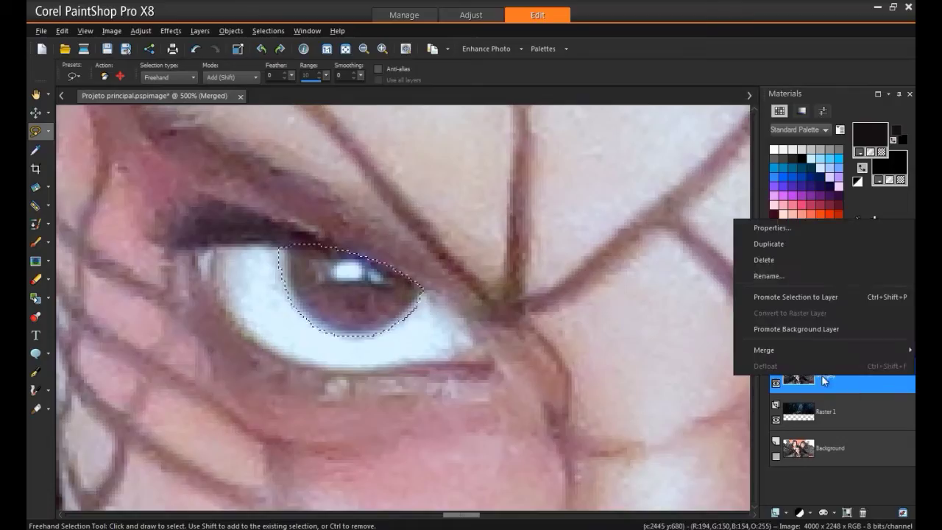
{"action": "left_click", "coordinate": [795, 296]}
- Colorize the second woman's promoted right iris red and save the project
{"action": "key", "text": "shift+l"}
{"action": "left_click", "coordinate": [426, 517]}
{"action": "left_click", "coordinate": [36, 94]}
{"action": "scroll", "coordinate": [538, 296], "scroll_direction": "down", "scroll_amount": 6}
{"action": "key", "text": "ctrl+s"}
{"action": "scroll", "coordinate": [458, 213], "scroll_direction": "down", "scroll_amount": 1}
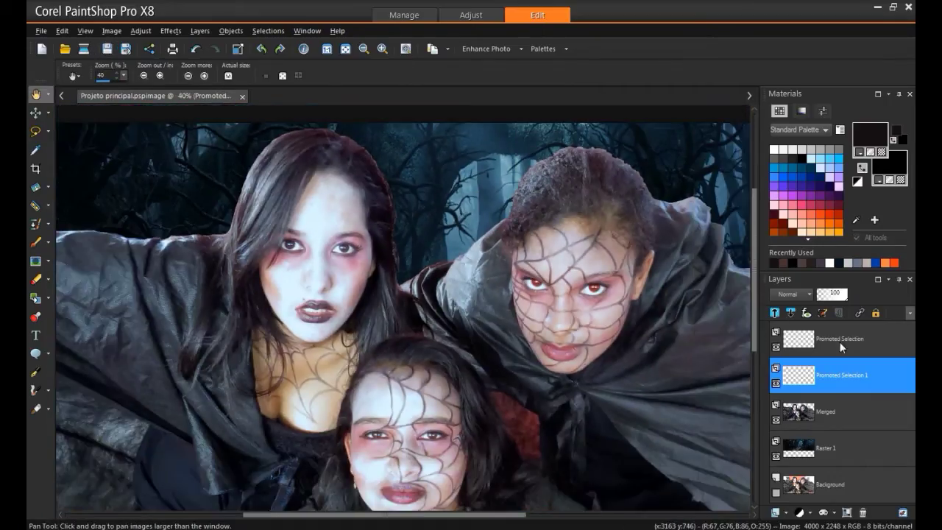
- Merge the second woman's two promoted iris layers into one layer named Olhos01
{"action": "right_click", "coordinate": [774, 388]}
{"action": "left_click", "coordinate": [831, 339]}
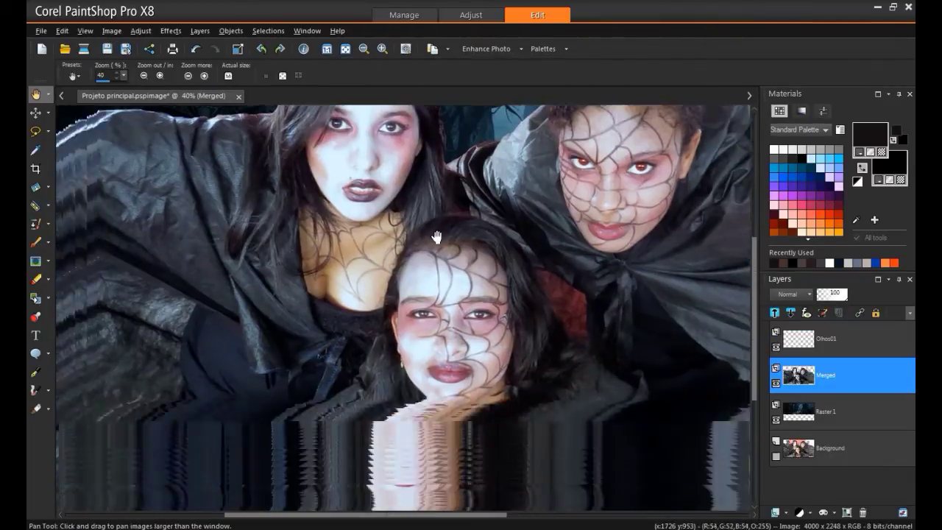
- Select the front woman's left iris freehand on the Merged layer and smooth the selection by 5 with a corner scale of 10
{"action": "scroll", "coordinate": [501, 340], "scroll_direction": "up", "scroll_amount": 10}
{"action": "key", "text": "s"}
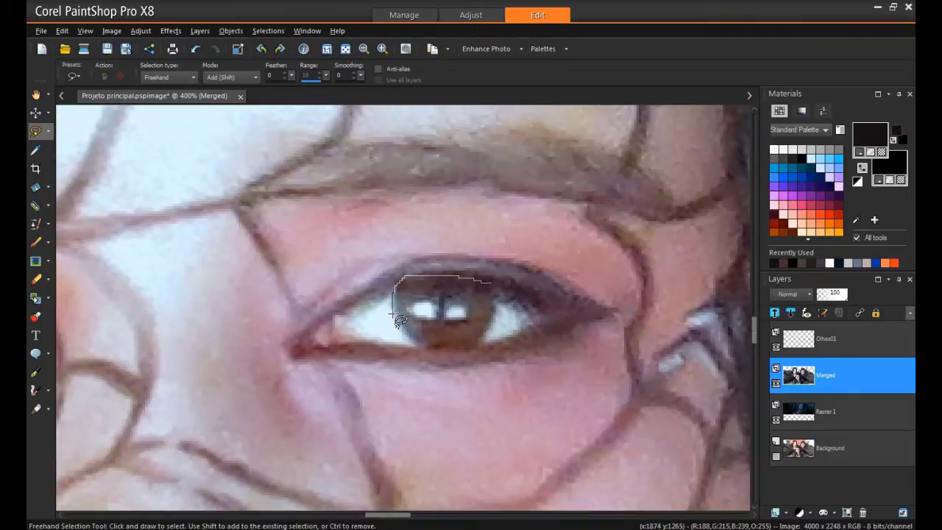
{"action": "left_click_drag", "start_coordinate": [489, 284], "coordinate": [494, 292]}
{"action": "left_click", "coordinate": [267, 30]}
{"action": "mouse_move", "coordinate": [306, 131]}
{"action": "left_click", "coordinate": [471, 294]}
{"action": "left_click", "coordinate": [466, 407]}
{"action": "left_click_drag", "start_coordinate": [681, 293], "coordinate": [677, 301]}
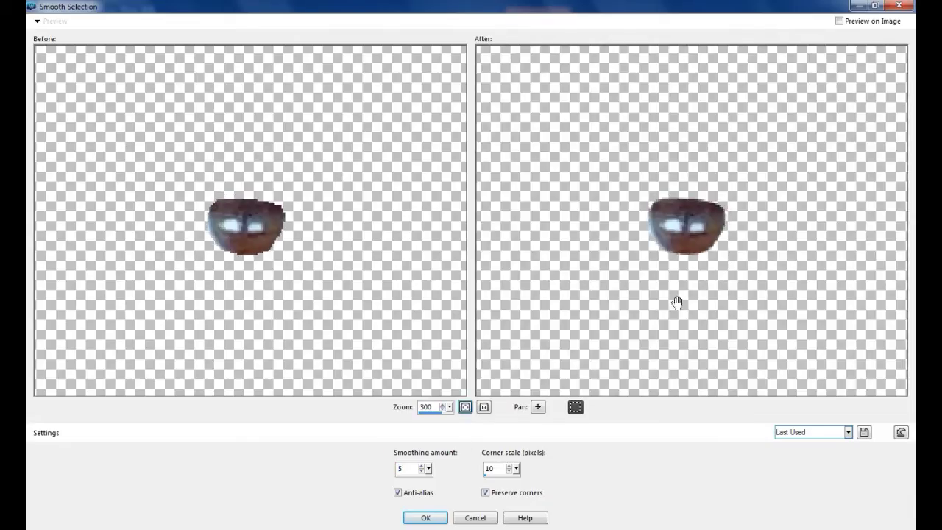
{"action": "left_click", "coordinate": [424, 517]}
- Promote the front woman's left iris selection to a new layer and colorize it red
{"action": "right_click", "coordinate": [826, 386]}
{"action": "left_click", "coordinate": [802, 464]}
{"action": "key", "text": "ctrl+d"}
{"action": "left_click", "coordinate": [140, 31]}
{"action": "mouse_move", "coordinate": [197, 175]}
{"action": "left_click", "coordinate": [328, 174]}
{"action": "left_click", "coordinate": [483, 440]}
{"action": "scroll", "coordinate": [250, 250], "scroll_direction": "up", "scroll_amount": 2}
{"action": "left_click", "coordinate": [429, 520]}
- Clean up the excess red around the front woman's left iris with the size 16 eraser at hardness 50
{"action": "left_click", "coordinate": [48, 279]}
{"action": "left_click", "coordinate": [81, 276]}
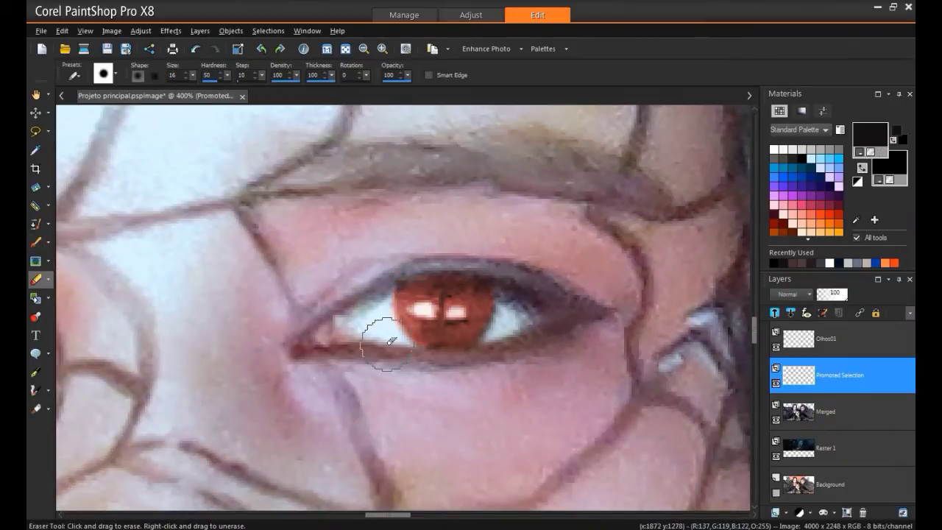
{"action": "scroll", "coordinate": [559, 226], "scroll_direction": "down", "scroll_amount": 4}
{"action": "scroll", "coordinate": [385, 233], "scroll_direction": "up", "scroll_amount": 2}
- Select the front woman's right iris freehand on the Merged layer and smooth the selection by the last used settings
{"action": "left_click", "coordinate": [825, 411]}
{"action": "left_click", "coordinate": [36, 131]}
{"action": "scroll", "coordinate": [169, 206], "scroll_direction": "up", "scroll_amount": 2}
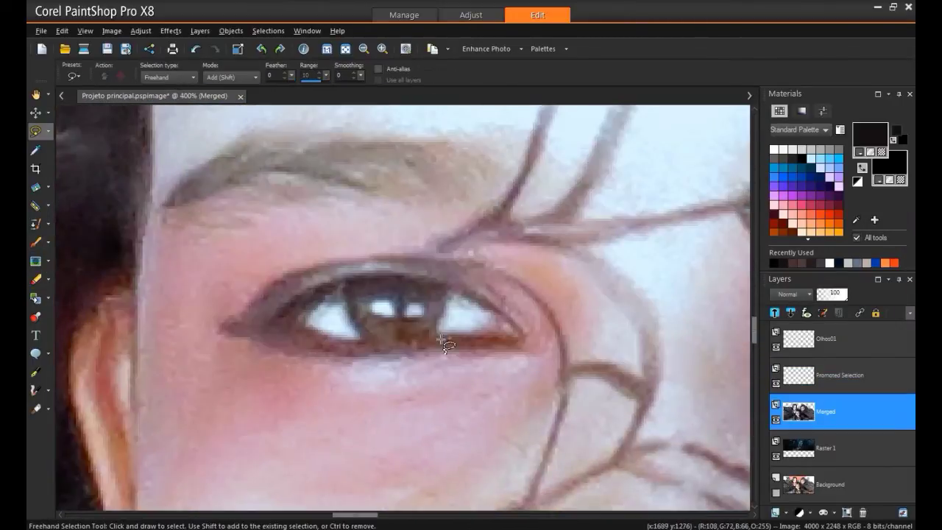
{"action": "left_click_drag", "start_coordinate": [374, 343], "coordinate": [446, 314]}
{"action": "left_click", "coordinate": [279, 33]}
{"action": "mouse_move", "coordinate": [282, 132]}
{"action": "left_click", "coordinate": [473, 305]}
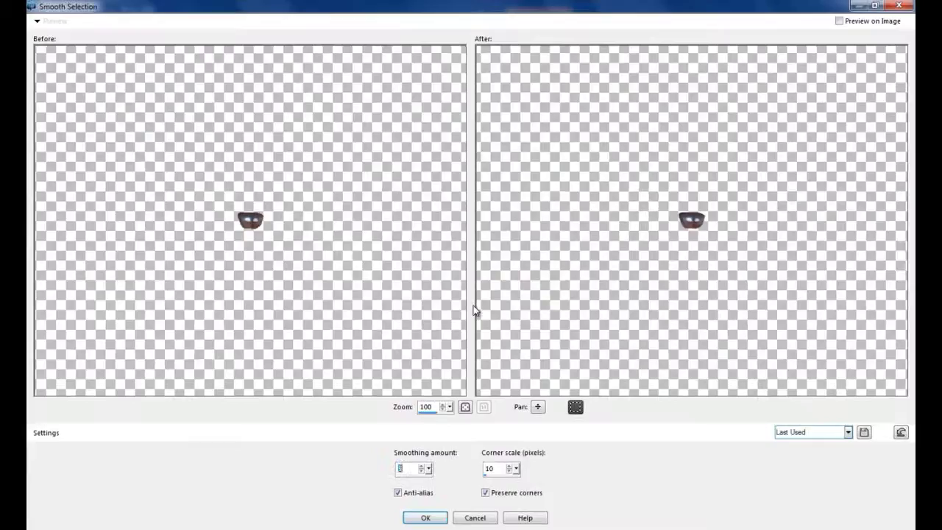
{"action": "left_click", "coordinate": [426, 518]}
- Promote the front woman's right iris selection to a new layer and colorize it red
{"action": "right_click", "coordinate": [823, 414]}
{"action": "left_click", "coordinate": [802, 492]}
{"action": "key", "text": "ctrl+d"}
{"action": "left_click", "coordinate": [140, 30]}
{"action": "left_click", "coordinate": [324, 173]}
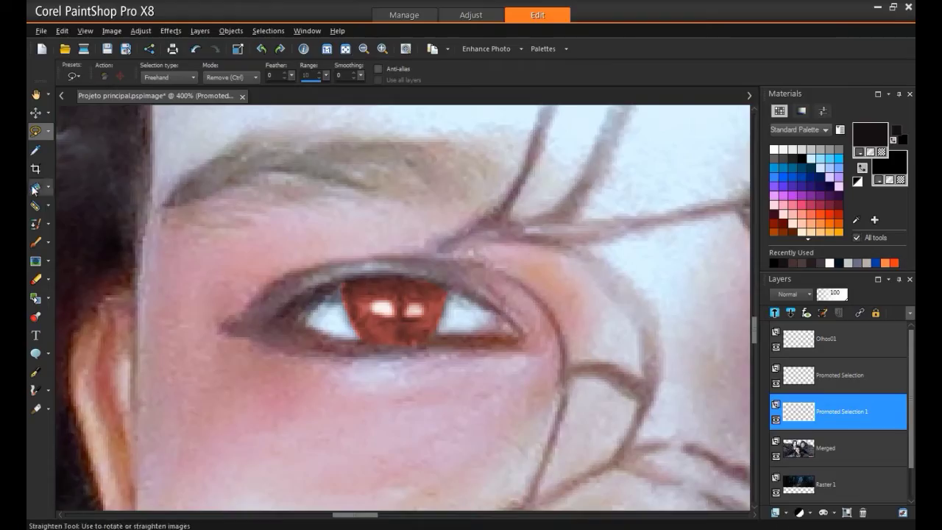
- Merge the front woman's two promoted iris layers into one layer named Olhos02 and save the project
{"action": "key", "text": "x"}
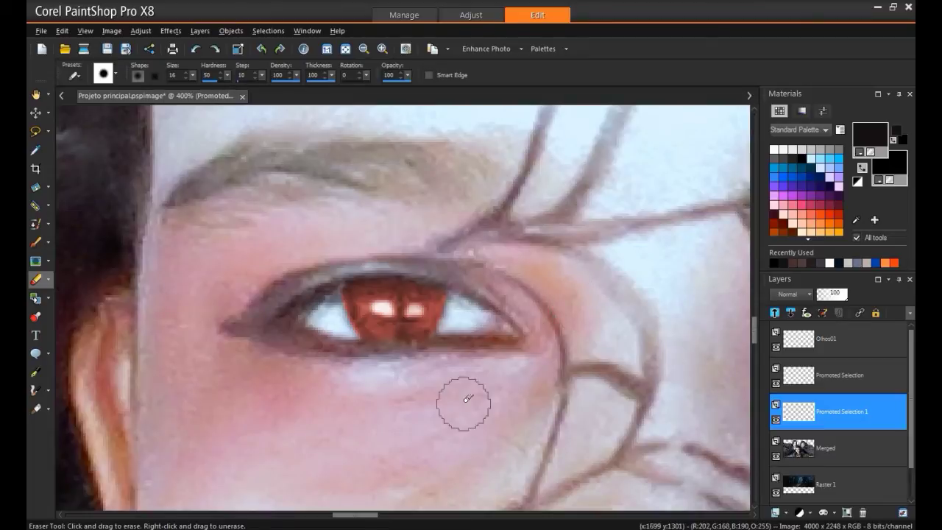
{"action": "key", "text": "a"}
{"action": "scroll", "coordinate": [545, 265], "scroll_direction": "down", "scroll_amount": 6}
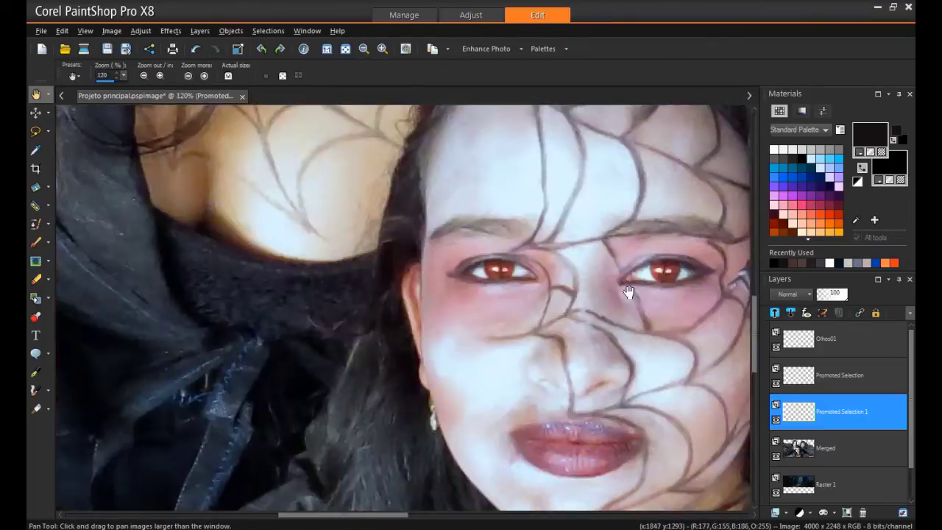
{"action": "left_click_drag", "start_coordinate": [627, 334], "coordinate": [501, 358]}
{"action": "left_click", "coordinate": [823, 379], "text": "shift"}
{"action": "right_click", "coordinate": [823, 380]}
{"action": "mouse_move", "coordinate": [794, 347]}
{"action": "left_click", "coordinate": [674, 389]}
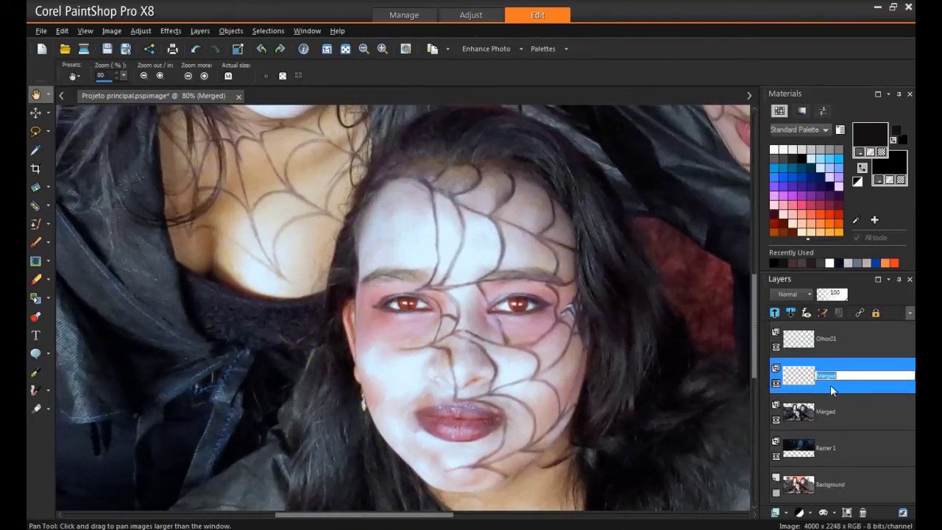
{"action": "left_click", "coordinate": [108, 48]}
- Select both irises of the woman at the image's upper left freehand on the Merged layer and promote them to a new layer
{"action": "scroll", "coordinate": [645, 257], "scroll_direction": "down", "scroll_amount": 4}
{"action": "scroll", "coordinate": [530, 244], "scroll_direction": "up", "scroll_amount": 4}
{"action": "left_click_drag", "start_coordinate": [415, 291], "coordinate": [607, 363]}
{"action": "scroll", "coordinate": [607, 363], "scroll_direction": "up", "scroll_amount": 2}
{"action": "left_click", "coordinate": [826, 412]}
{"action": "scroll", "coordinate": [564, 303], "scroll_direction": "up", "scroll_amount": 2}
{"action": "left_click_drag", "start_coordinate": [563, 303], "coordinate": [527, 348]}
{"action": "left_click", "coordinate": [36, 131]}
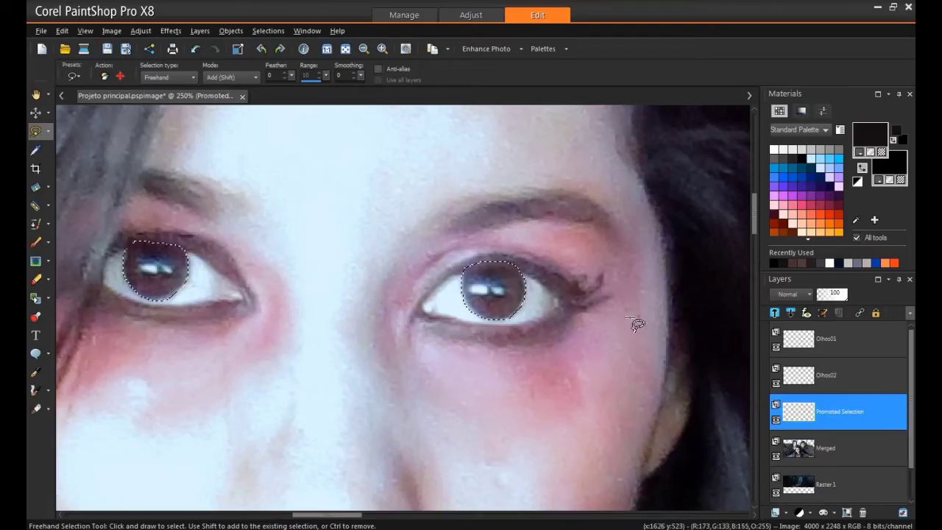
- Colorize the upper-left woman's promoted irises red and save the project with their layer named Olhos03
{"action": "left_click", "coordinate": [141, 31]}
{"action": "mouse_move", "coordinate": [180, 173]}
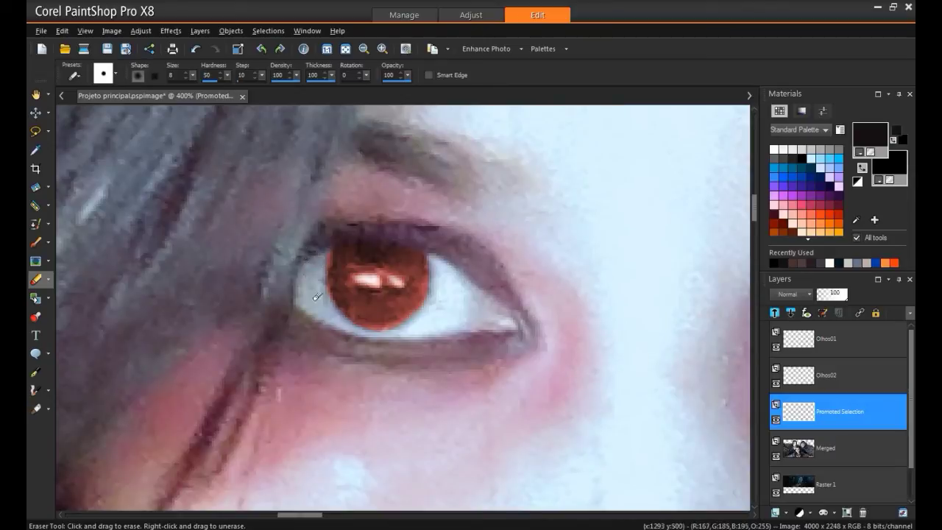
{"action": "scroll", "coordinate": [552, 314], "scroll_direction": "down", "scroll_amount": 3}
{"action": "key", "text": "ctrl+s"}
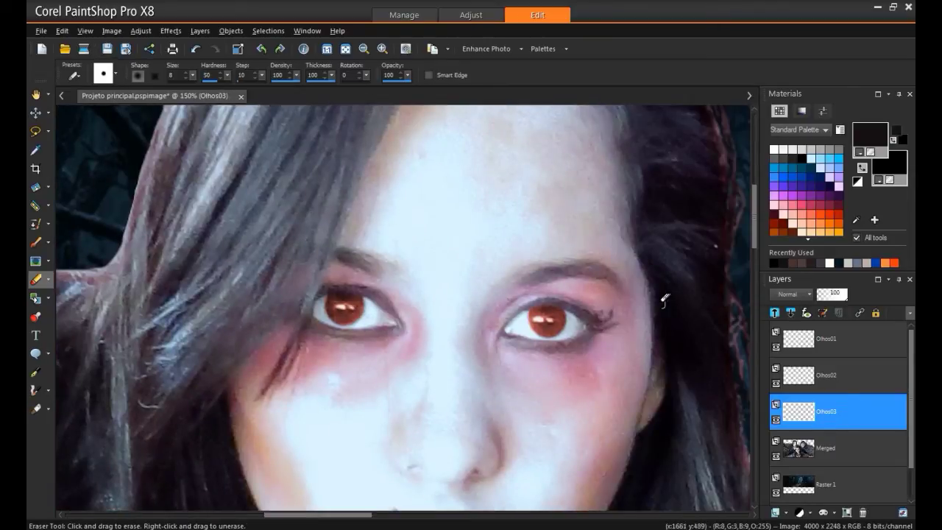
- Darken the red irises on the Olhos03 layer with Curves by pulling the middle of the RGB curve down
{"action": "left_click", "coordinate": [140, 31]}
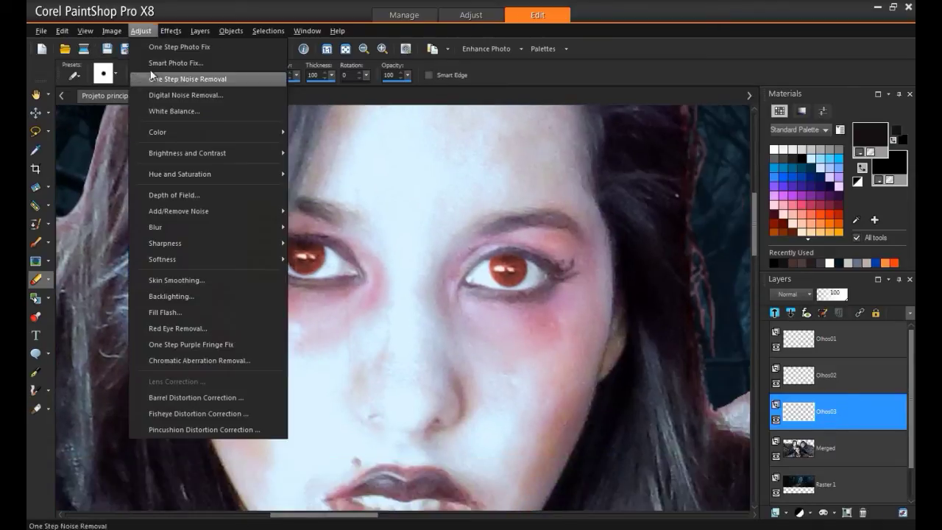
{"action": "mouse_move", "coordinate": [220, 151]}
{"action": "left_click", "coordinate": [331, 184]}
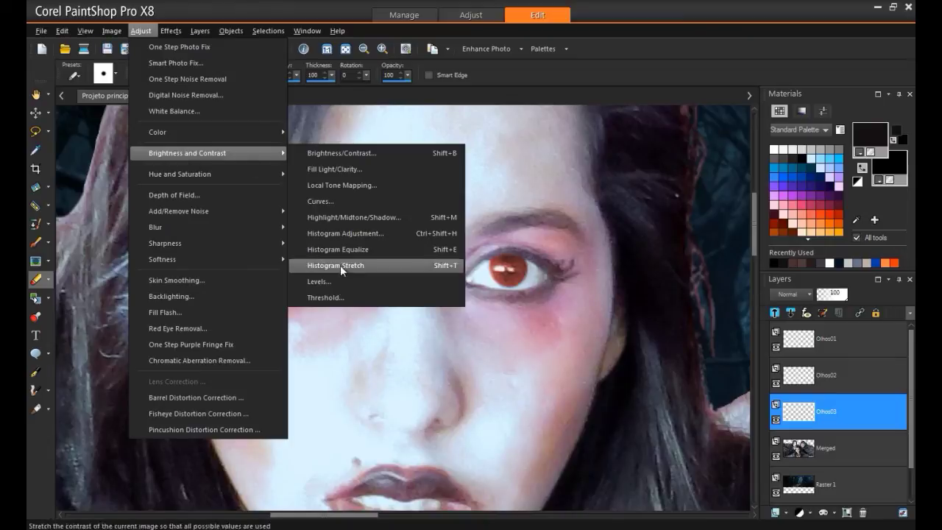
{"action": "left_click", "coordinate": [367, 202]}
{"action": "mouse_move", "coordinate": [722, 328]}
{"action": "left_mouse_down"}
{"action": "mouse_move", "coordinate": [720, 308]}
{"action": "mouse_move", "coordinate": [713, 316]}
{"action": "left_mouse_up"}
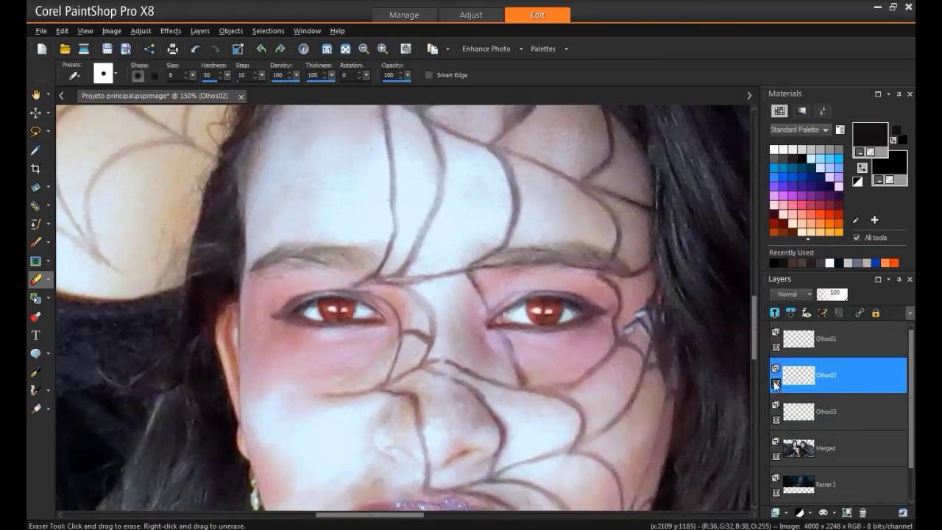
- Darken the irises on the Olhos02 and Olhos01 layers with the last used Curves settings
{"action": "left_click", "coordinate": [140, 30]}
{"action": "mouse_move", "coordinate": [221, 153]}
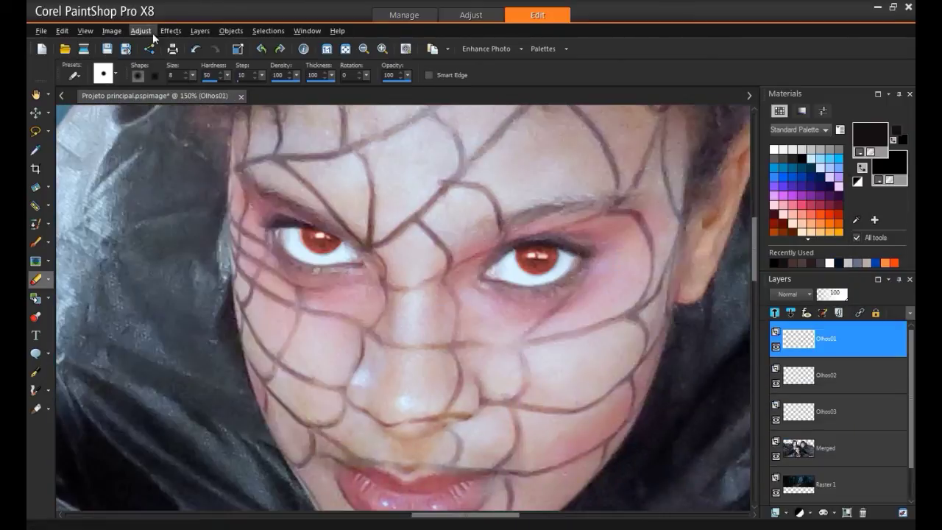
{"action": "left_click", "coordinate": [141, 30]}
{"action": "left_click", "coordinate": [320, 201]}
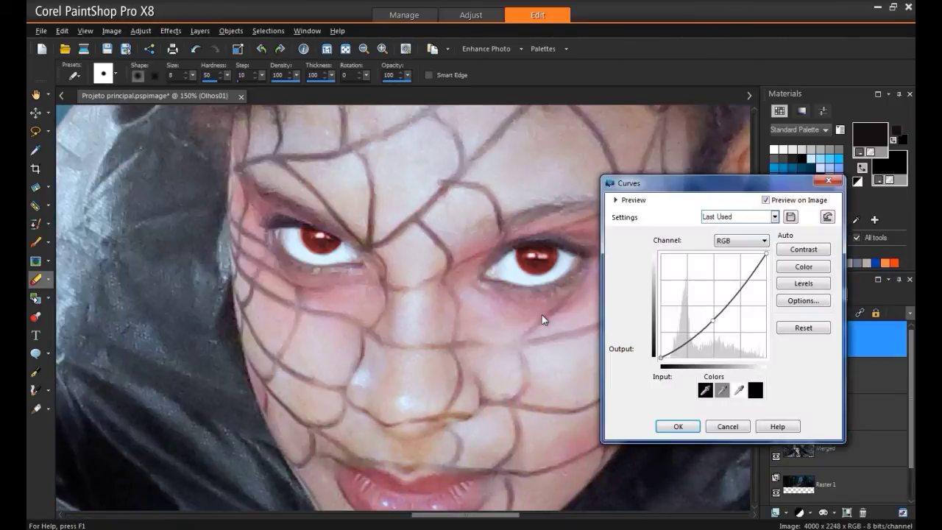
{"action": "left_click", "coordinate": [677, 426]}
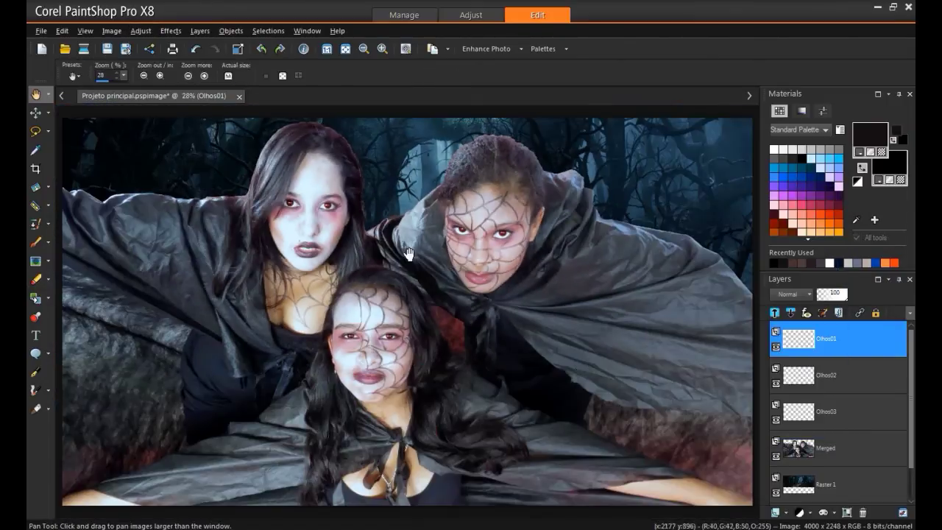
- Save the project and check the finished composite in a full screen preview
{"action": "key", "text": "ctrl+s"}
{"action": "left_click", "coordinate": [85, 31]}
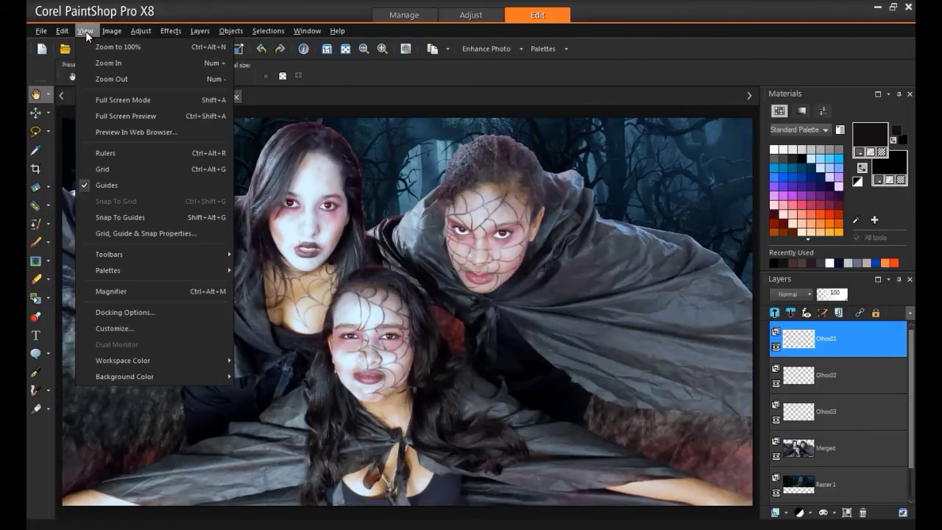
{"action": "left_click", "coordinate": [126, 116]}
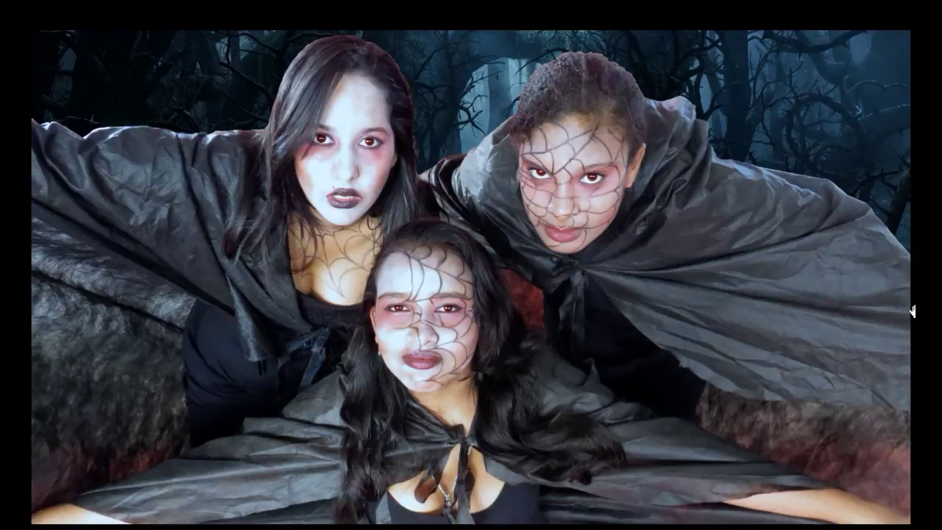
{"action": "key", "text": "Escape"}
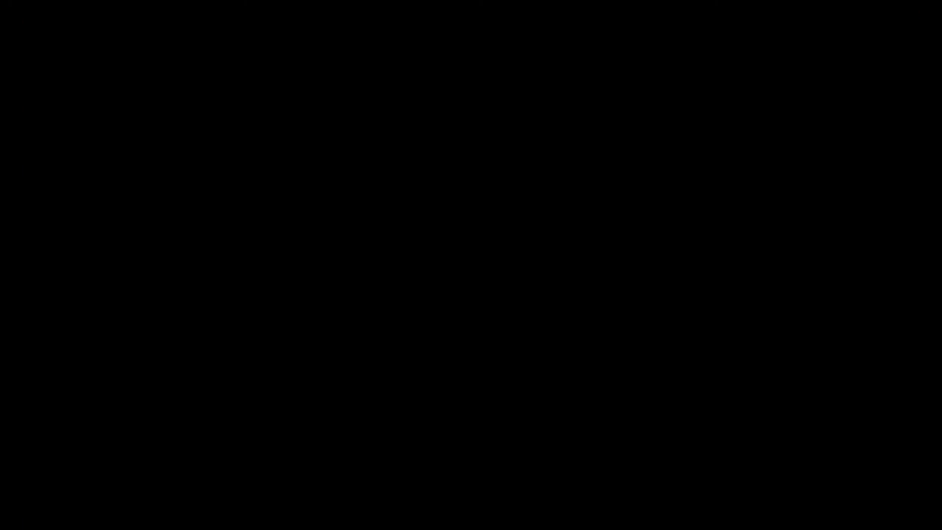